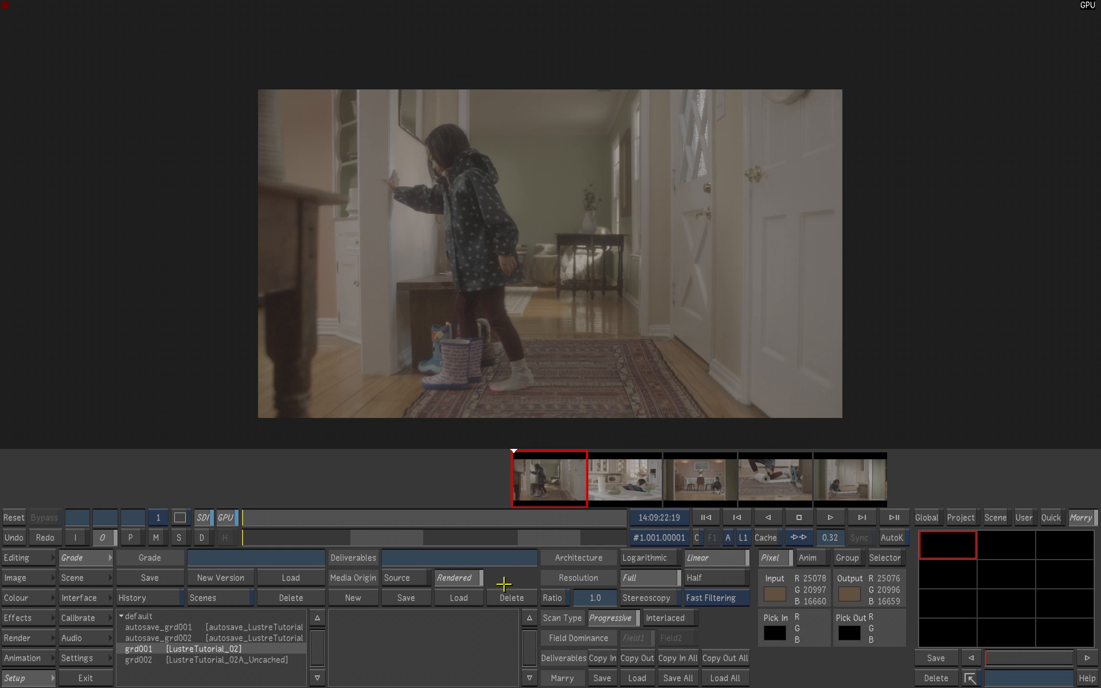
Review the ungraded shots in the storyboard and return to the first shot.
left_click_drag(726, 459, 582, 491)
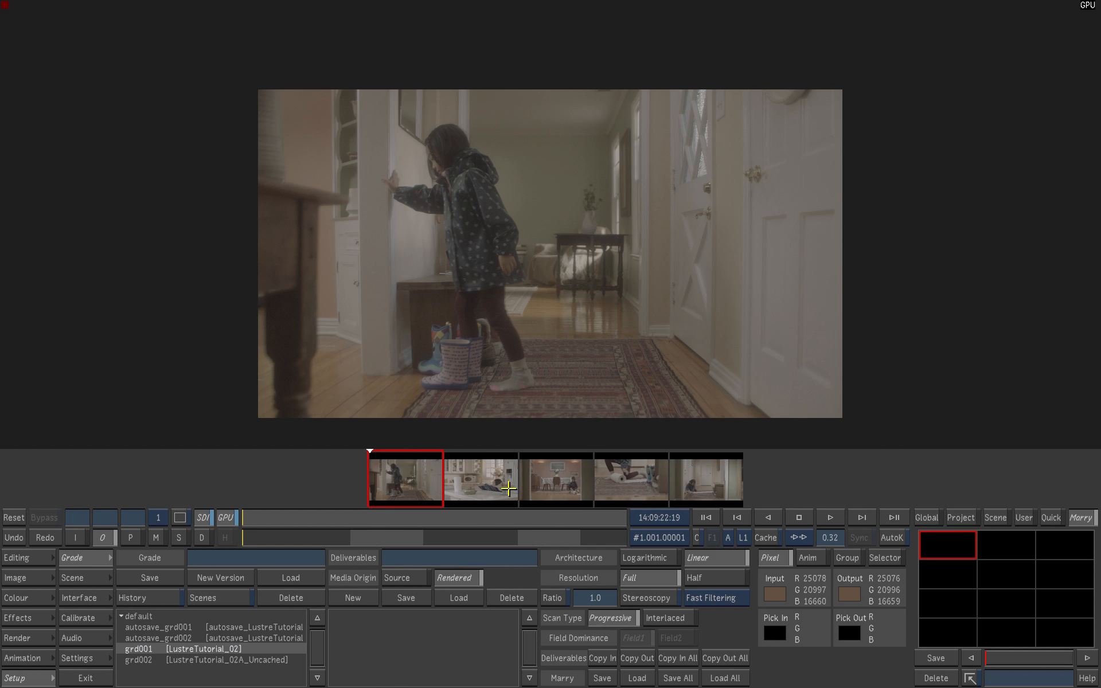
left_click(479, 489)
left_click(631, 482)
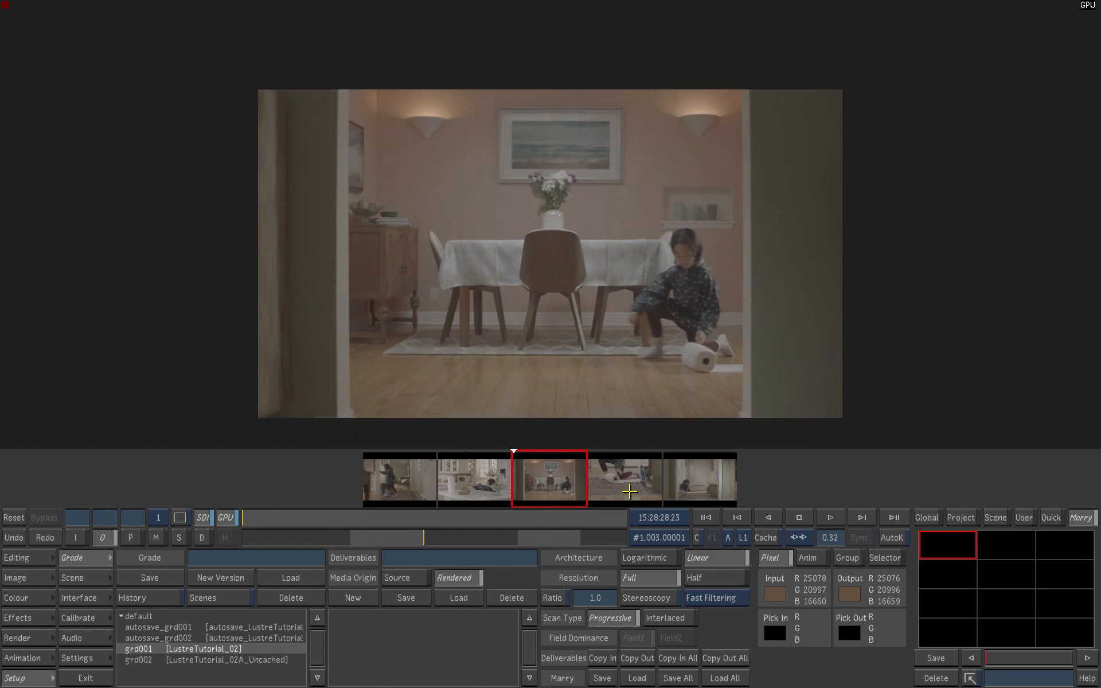
left_click(630, 492)
left_click(630, 490)
left_click(254, 478)
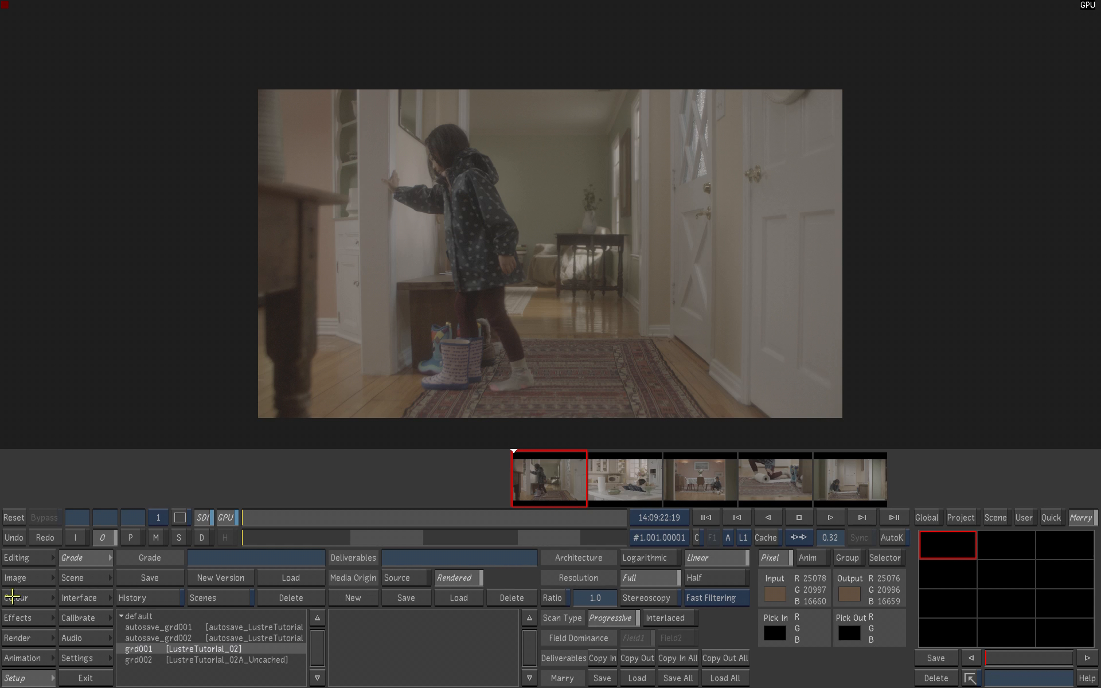
Choose the AlexaV3_K1S1_LogC2Video_Rec709_EE LUT from the input LUT list for the first shot.
left_click(31, 579)
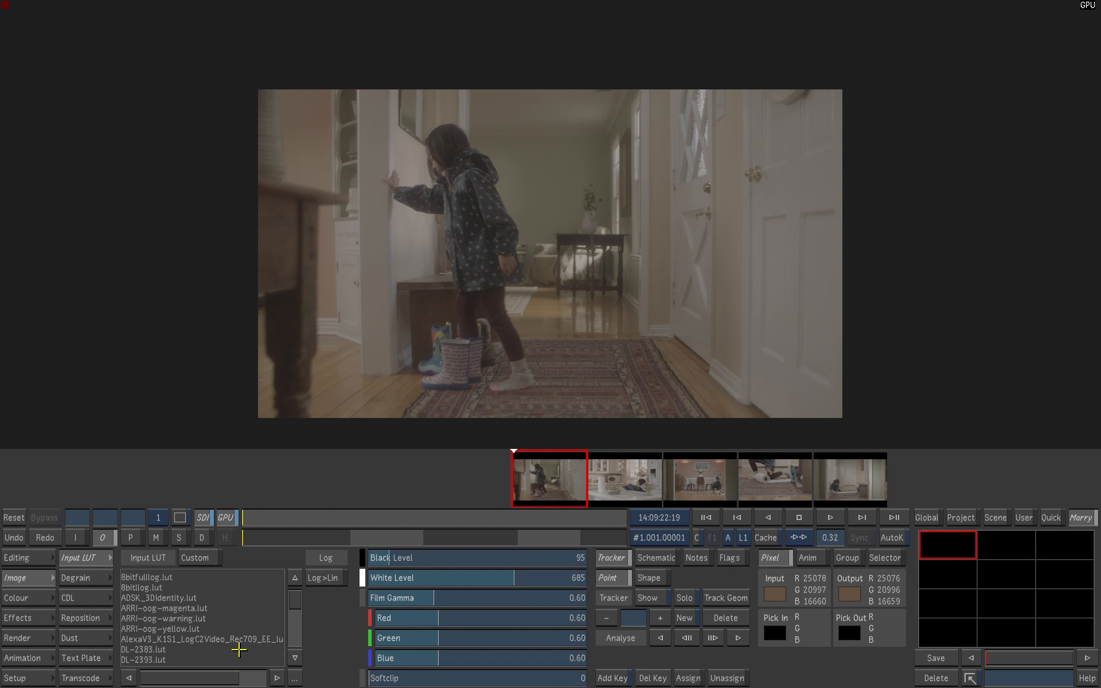
left_click_drag(533, 475, 487, 487)
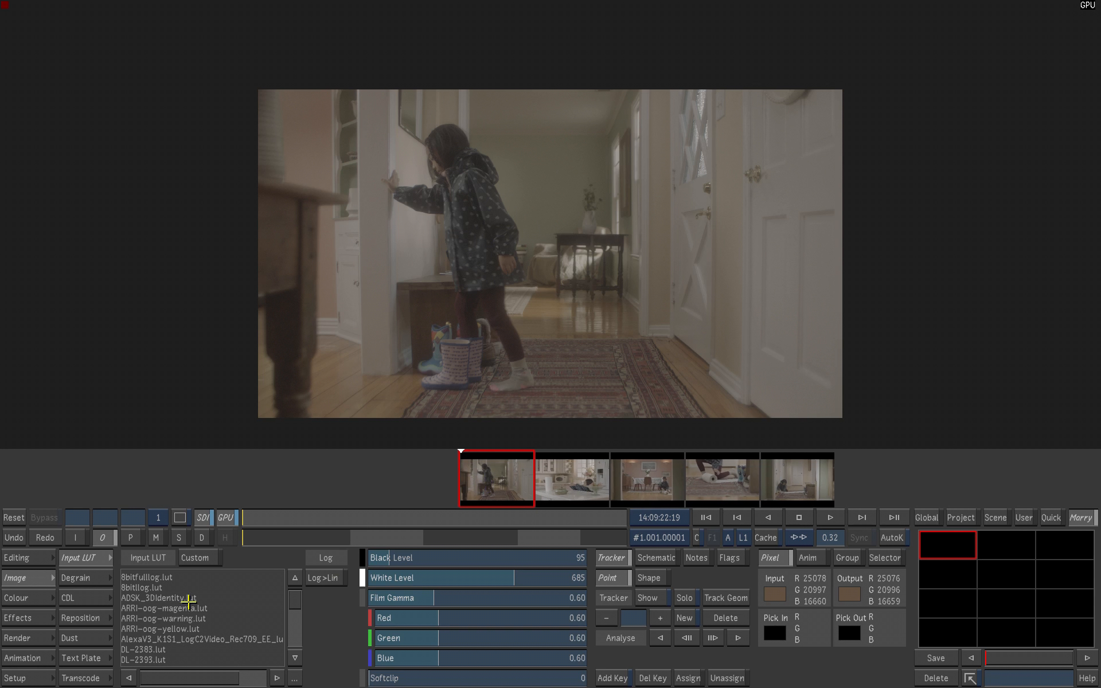
left_click(225, 637)
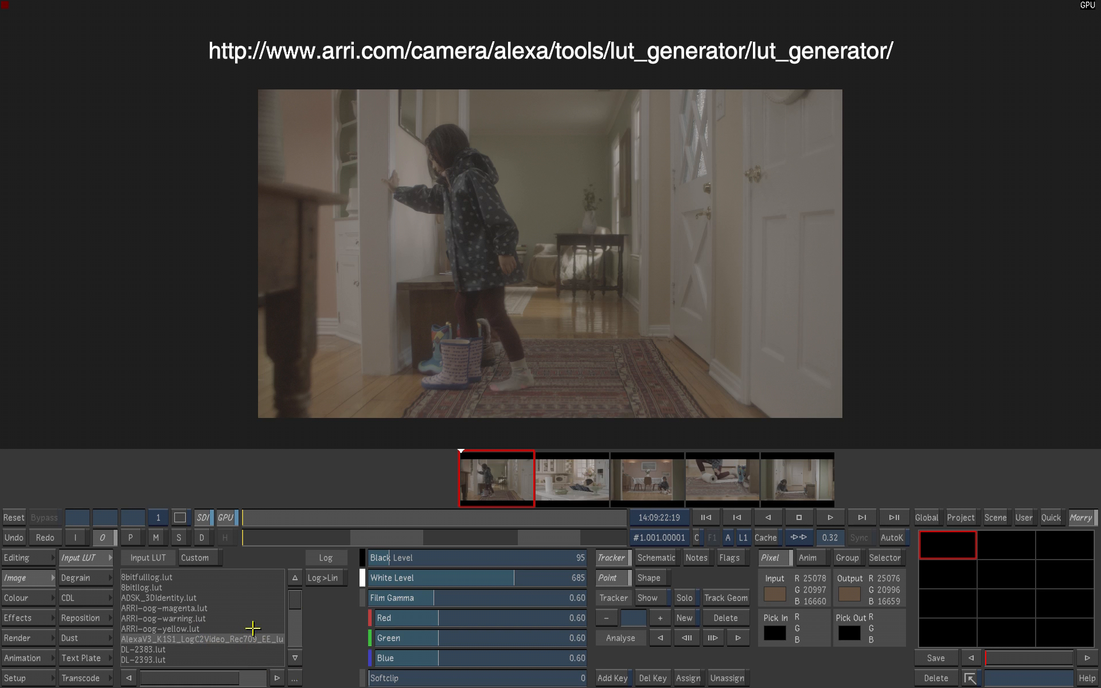
Locate AlexaV3_K1S1_LogC2Video_Rec709_EE_lustre3d.3dl in the bookmarked folder /mnt/HyperFS1/Autodesk/LUTS and leave the LUT import browser without importing.
left_click(294, 677)
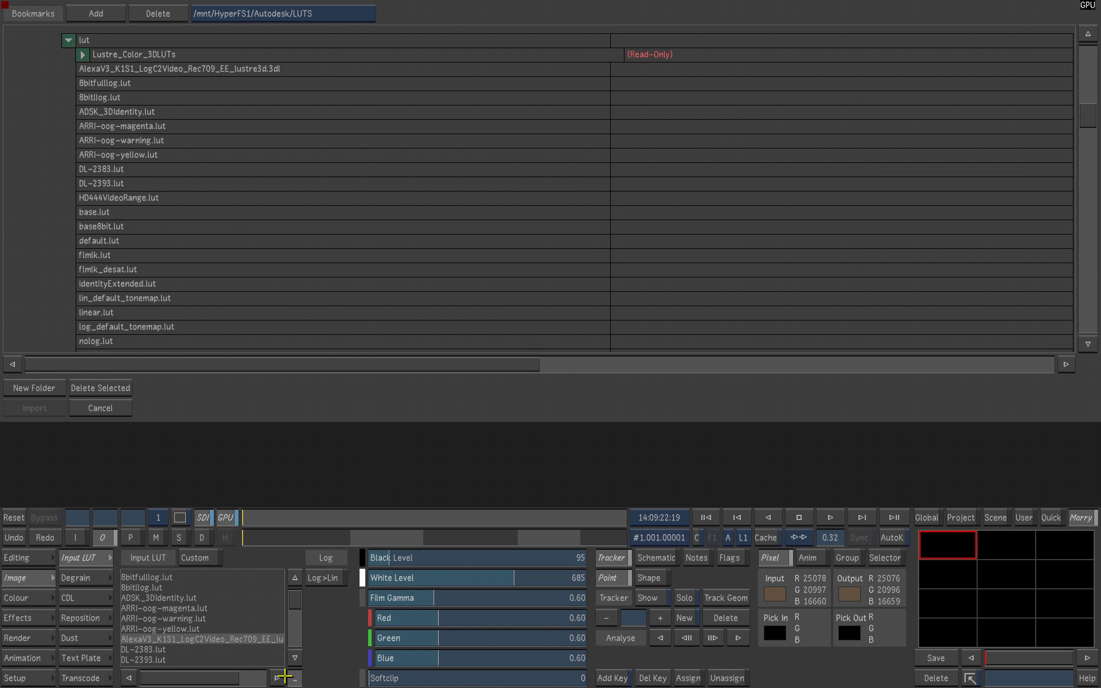
left_click(262, 13)
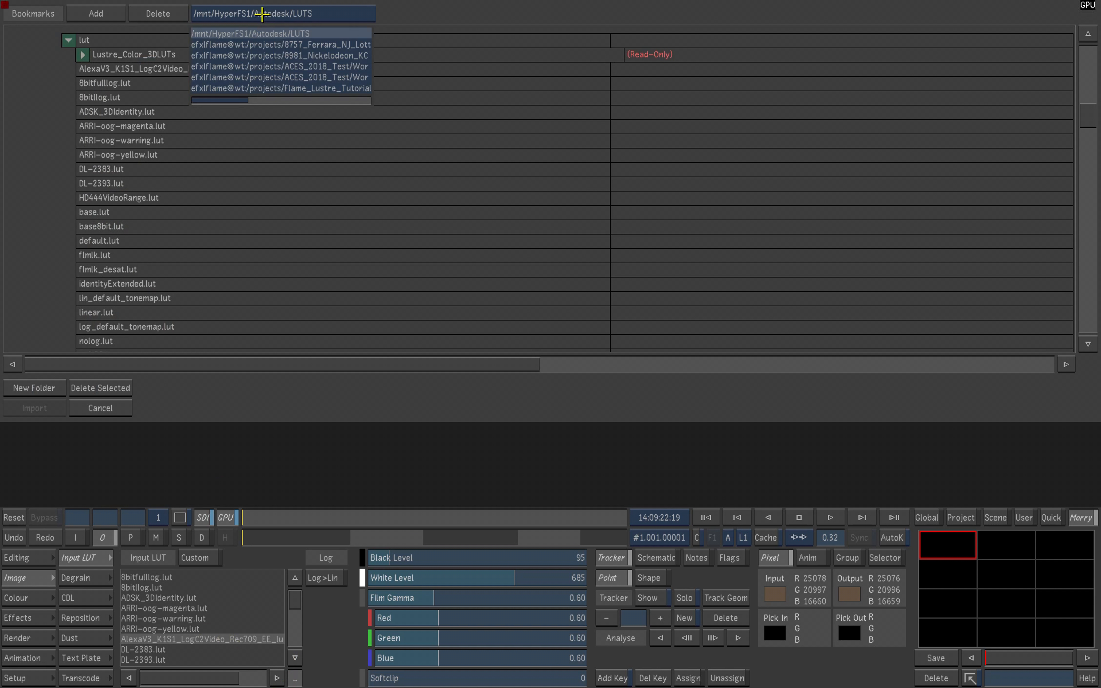
left_click(264, 34)
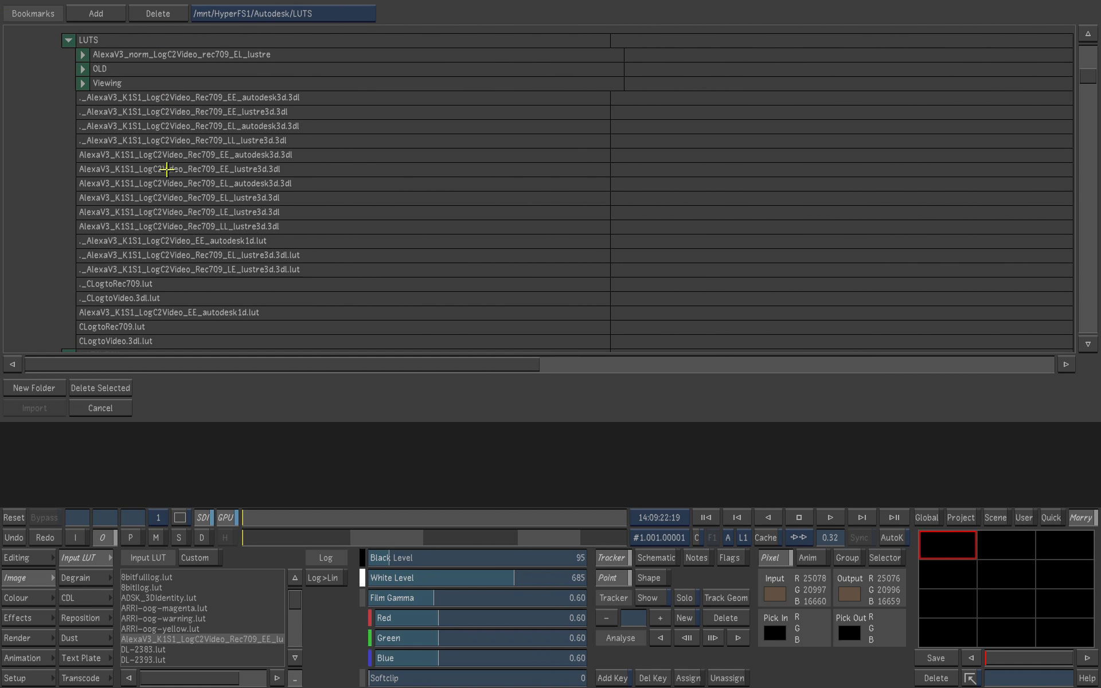
left_click(213, 167)
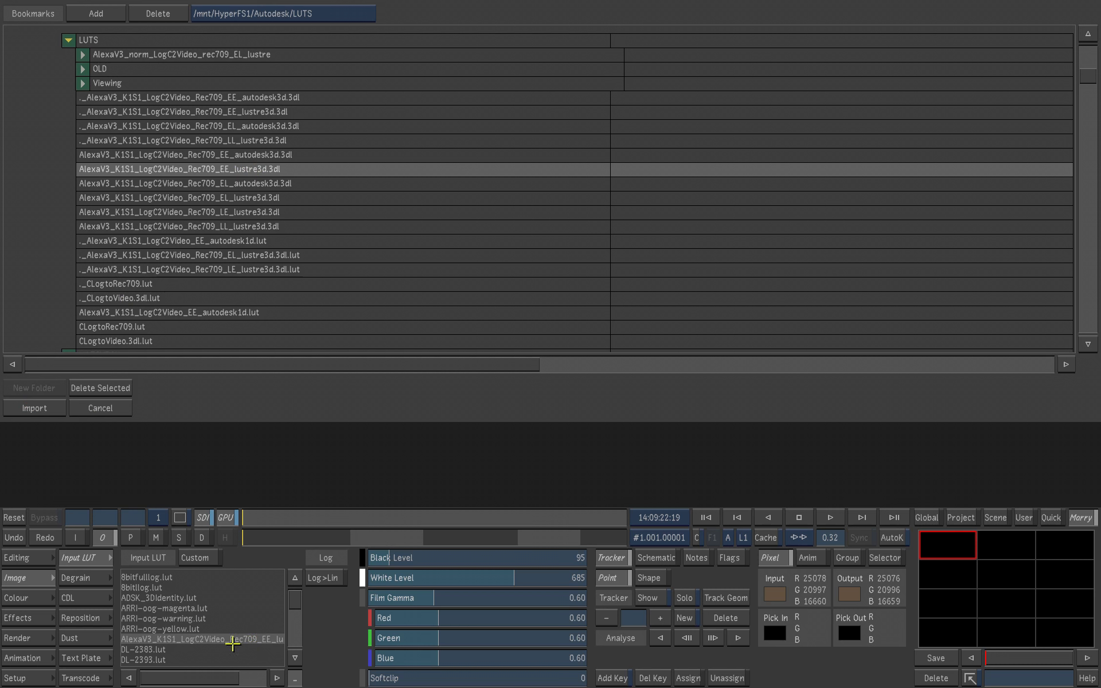
left_click(106, 409)
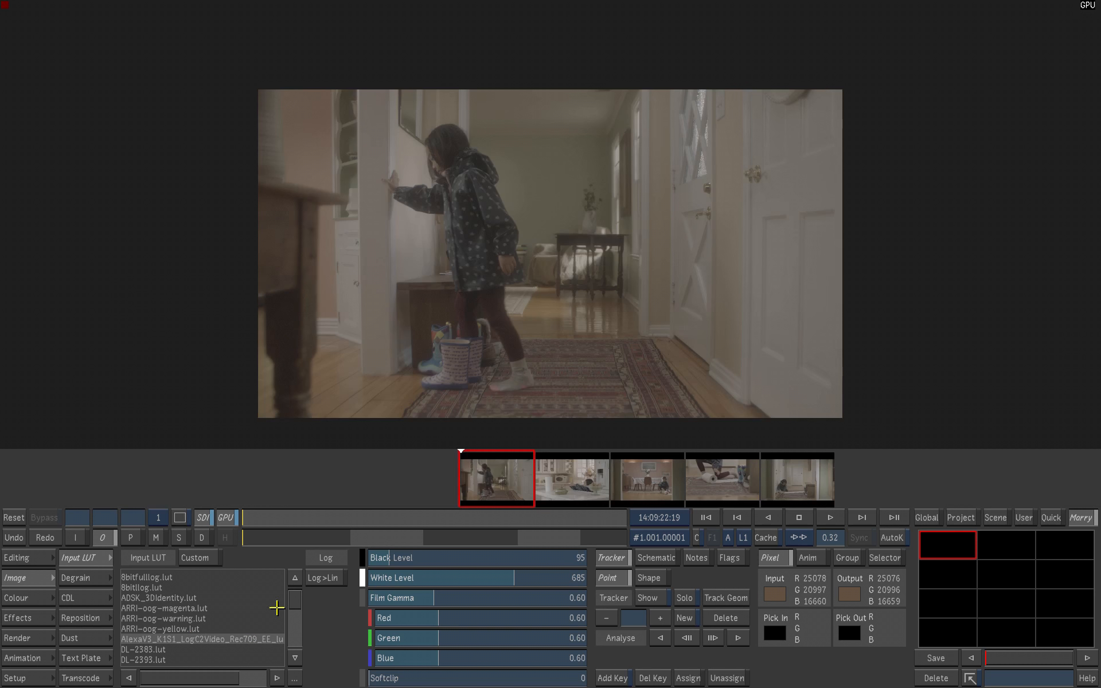
Apply the selected Alexa LUT as the custom input LUT on the first shot, comparing it off and on.
left_click(202, 555)
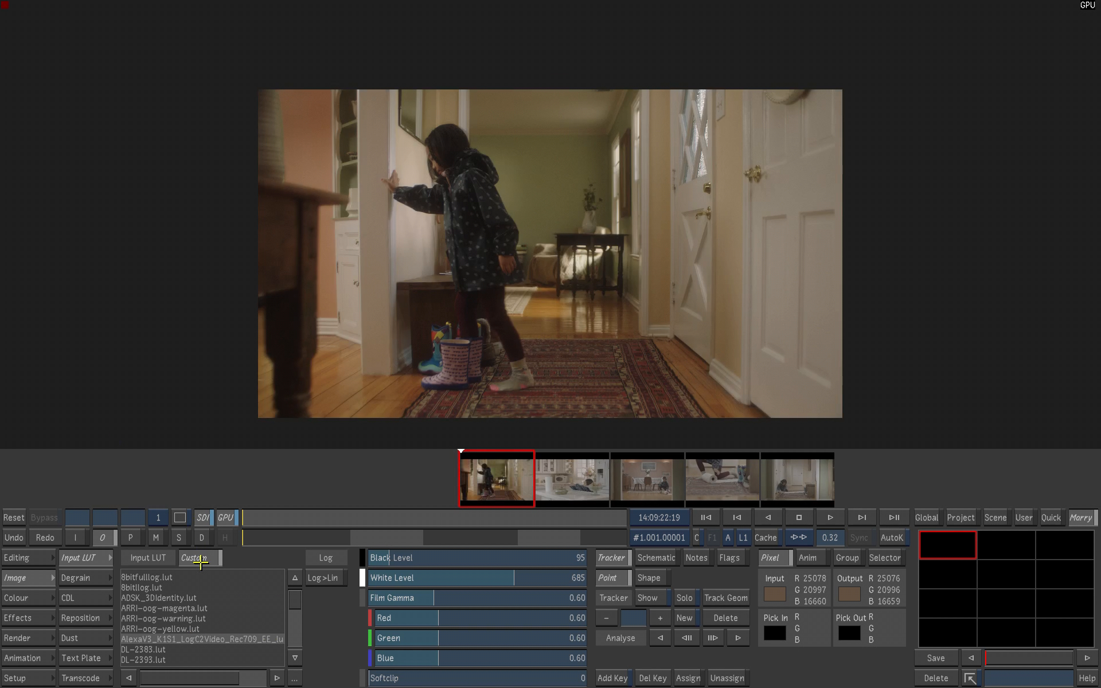
left_click(202, 558)
left_click(204, 560)
scroll(580, 487, "down", 1)
scroll(591, 478, "down", 1)
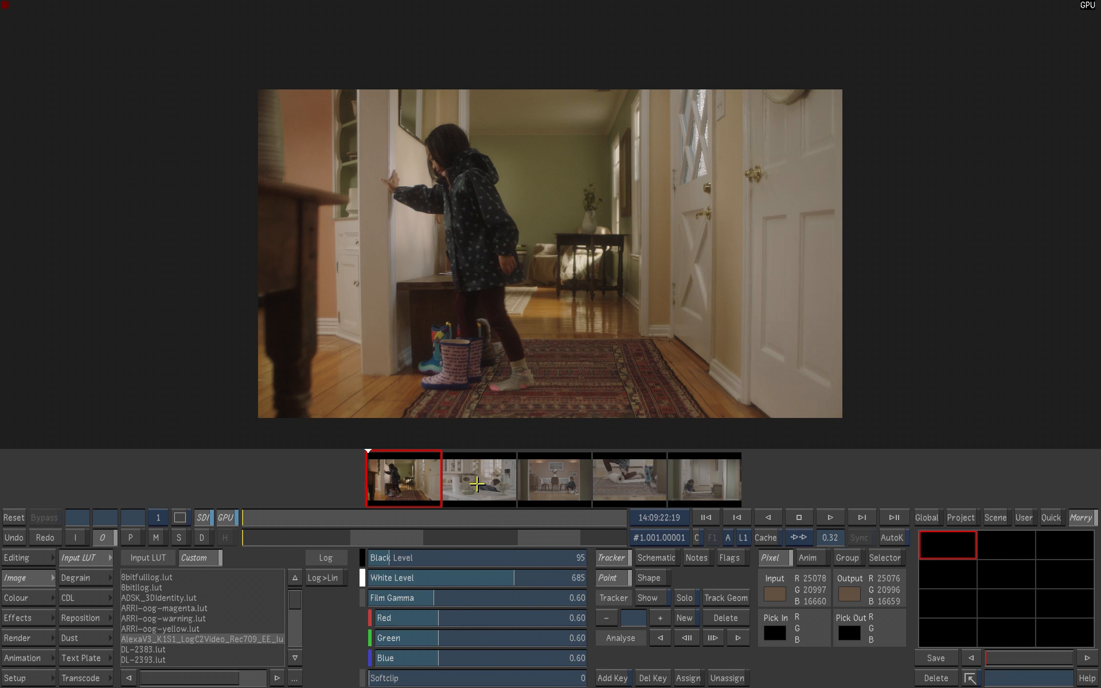
Enable the same custom Alexa input LUT on the second, third, fourth and fifth shots.
left_click(479, 487)
left_click(204, 560)
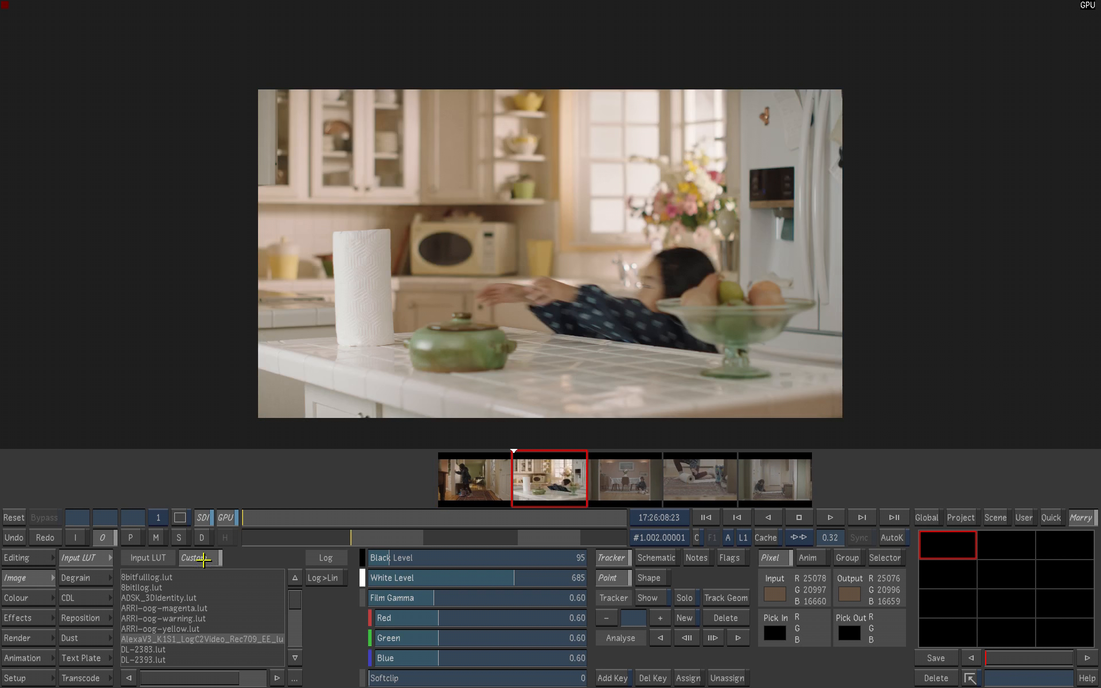
left_click(630, 487)
left_click(198, 559)
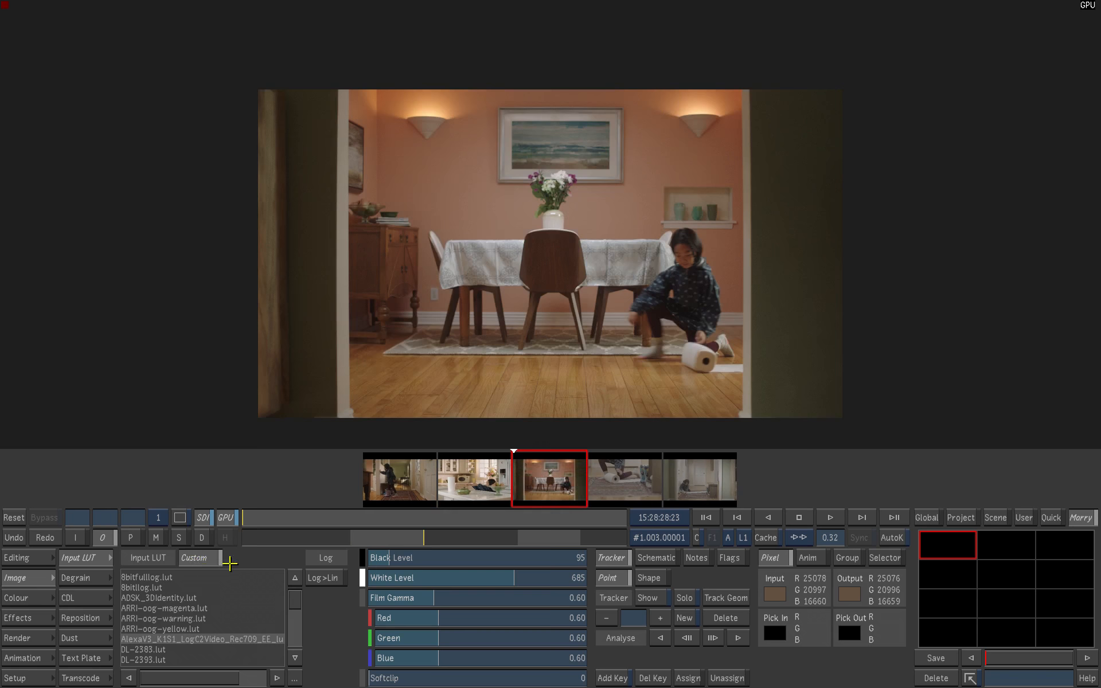
left_click(625, 482)
left_click(200, 562)
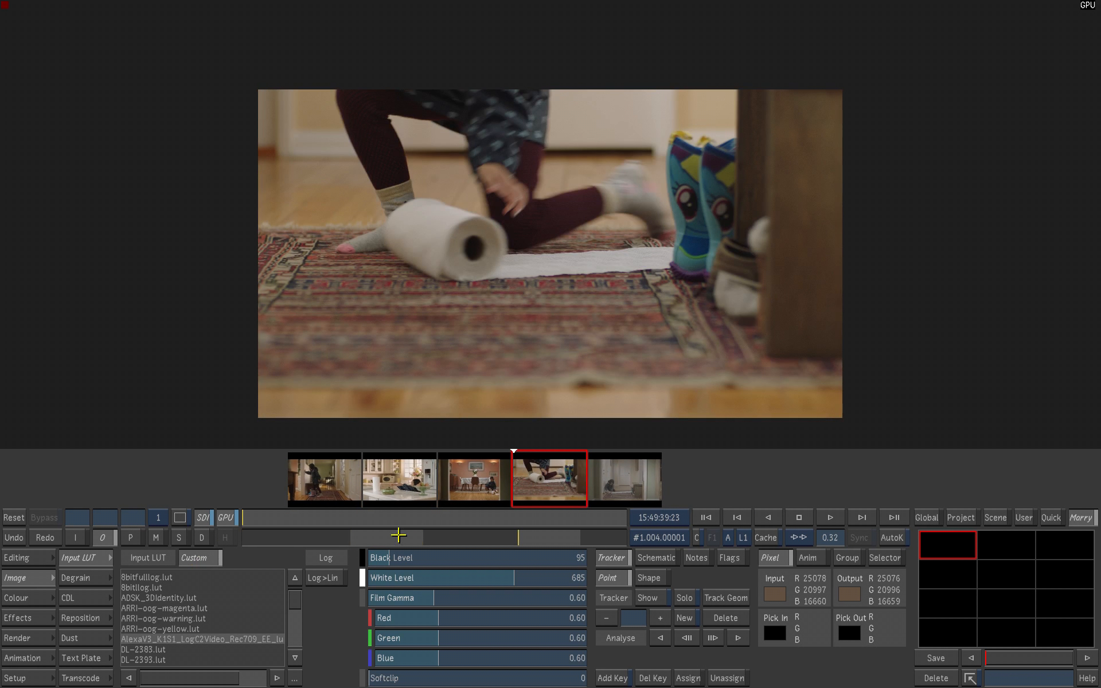
left_click(626, 488)
left_click(198, 560)
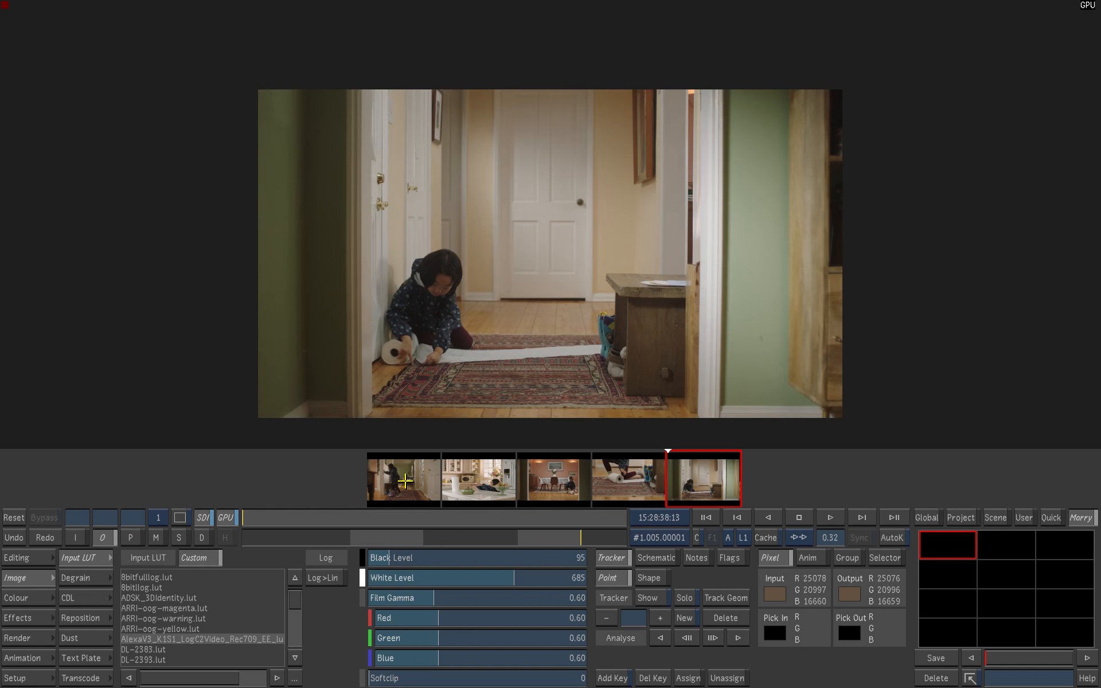
Step through all five shots to examine the image with the custom input LUT, ending on the first shot.
left_click(405, 480)
key("Down")
key("Down")
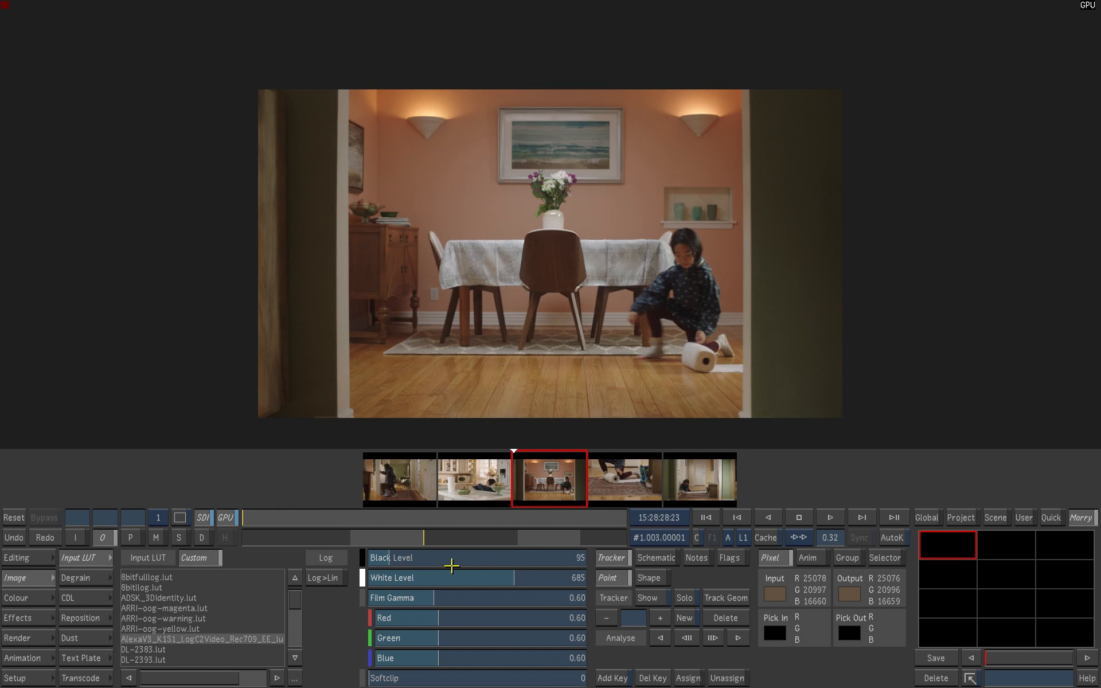
key("Down")
key("Down")
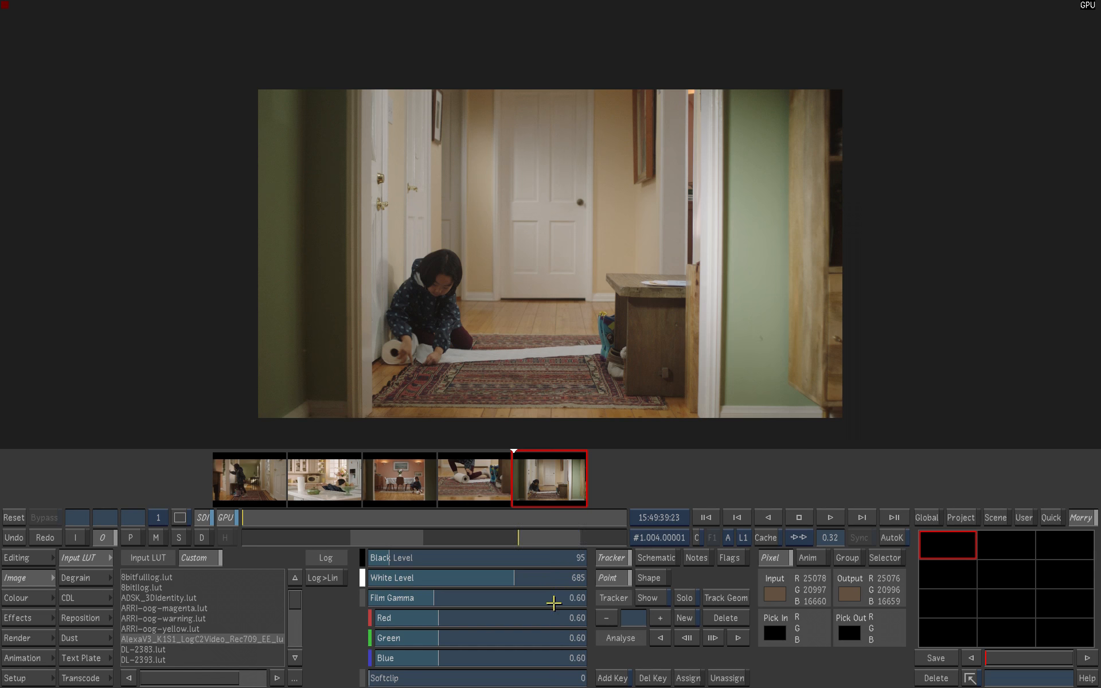
key("Up")
key("Up")
key("Up")
key("Up")
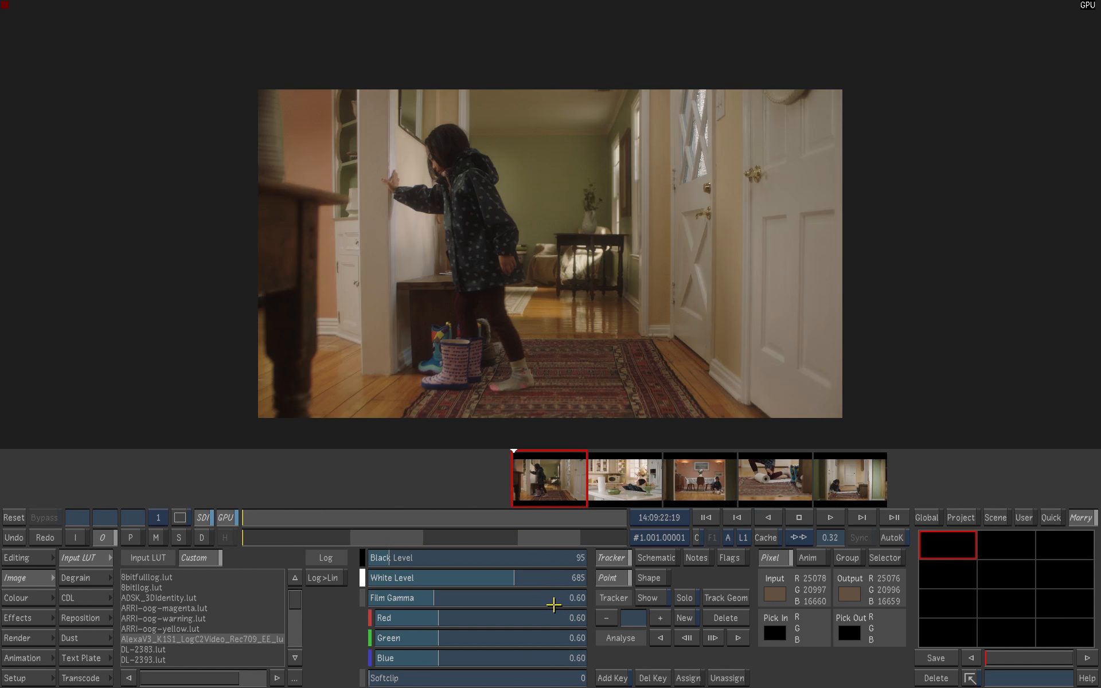
Turn off the custom input LUT on all five shots.
key("Down")
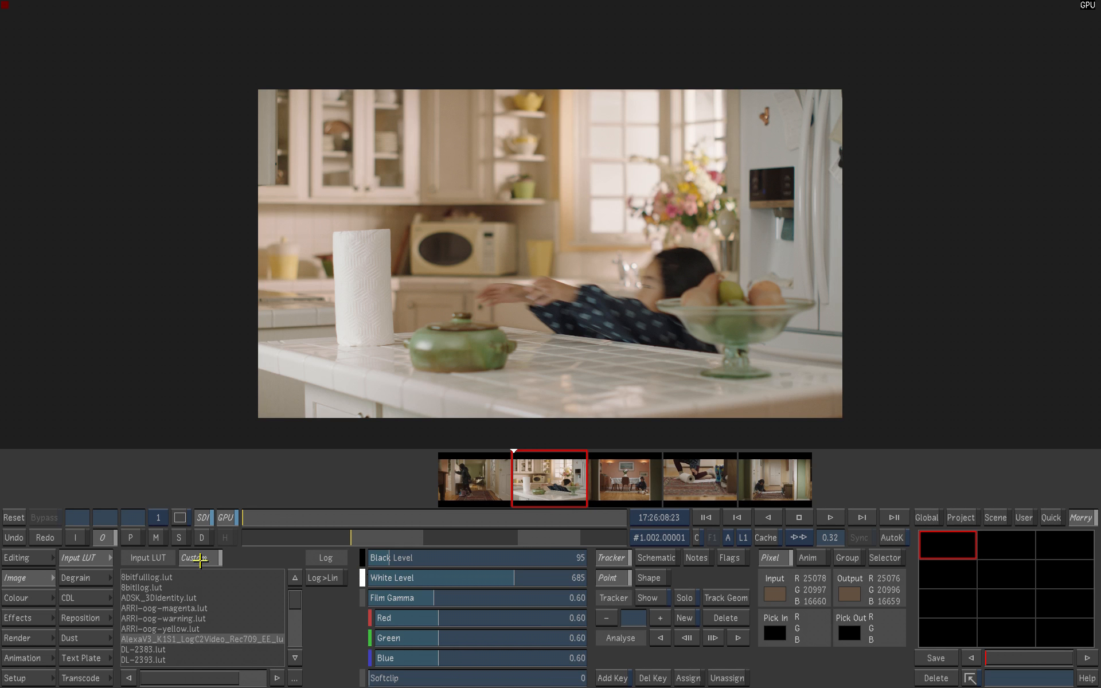
left_click(201, 557)
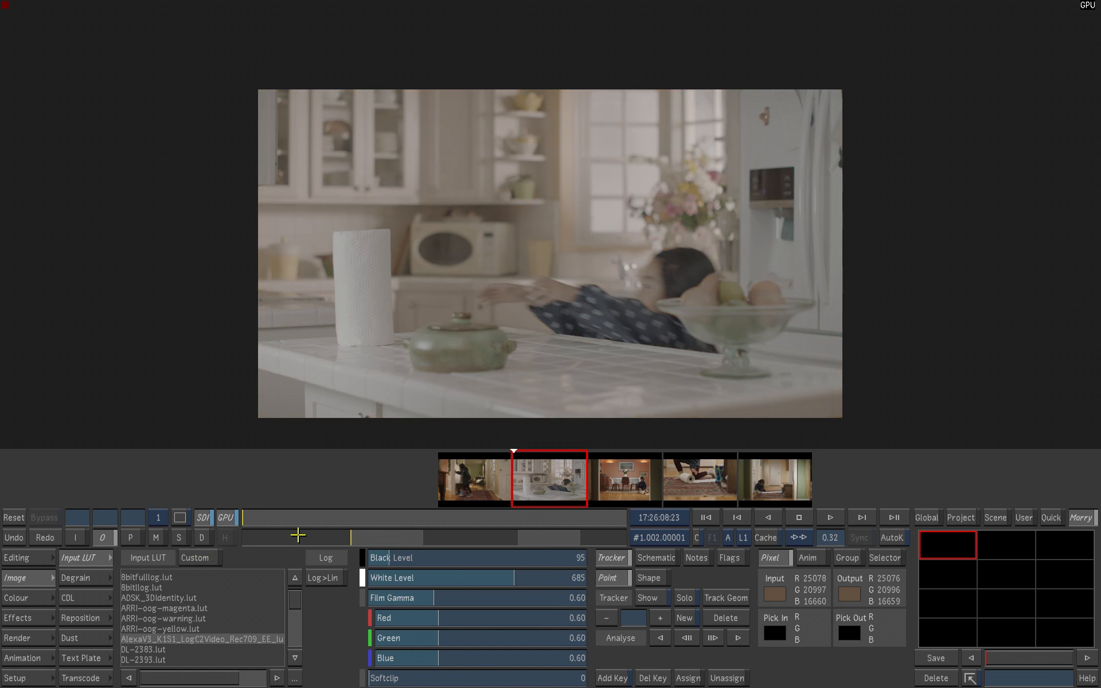
left_click(482, 487)
left_click(205, 558)
key("Down")
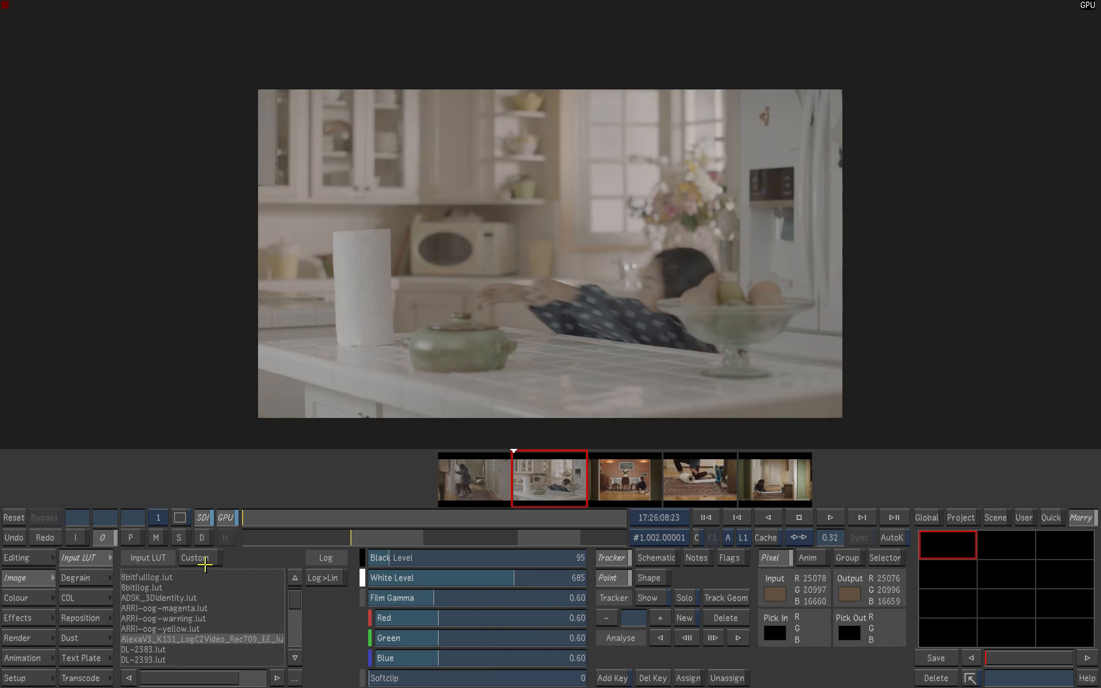
key("Down")
left_click(203, 557)
key("Down")
left_click(201, 556)
key("Down")
left_click(202, 556)
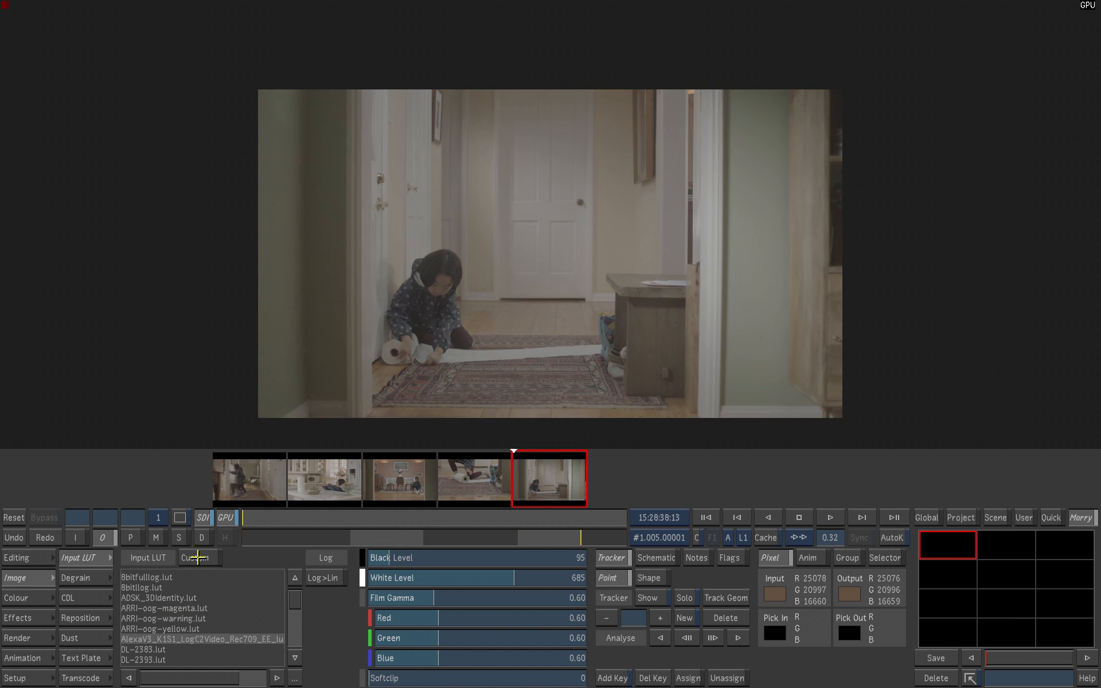
Add the colour transform plugin effect to the first shot.
key("Up")
key("Up")
key("Up")
key("Up")
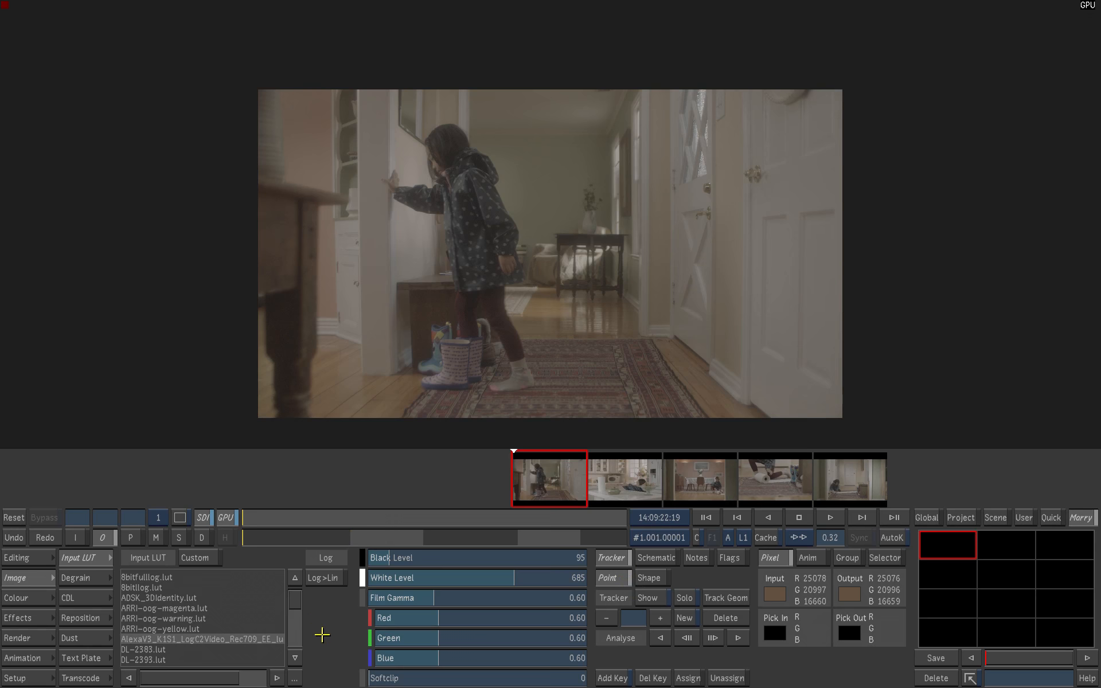
left_click(24, 618)
left_click(170, 603)
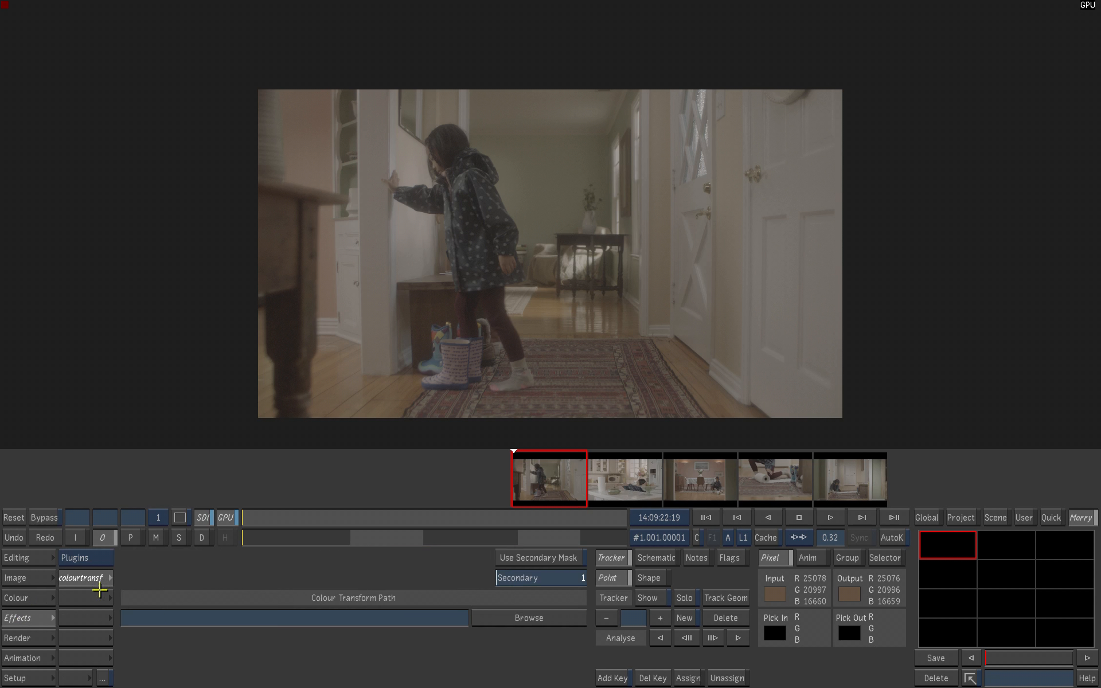
Load LogC_to_HD-video.ctf from the Arri camera transforms as the first shot's colour transform.
left_click(526, 618)
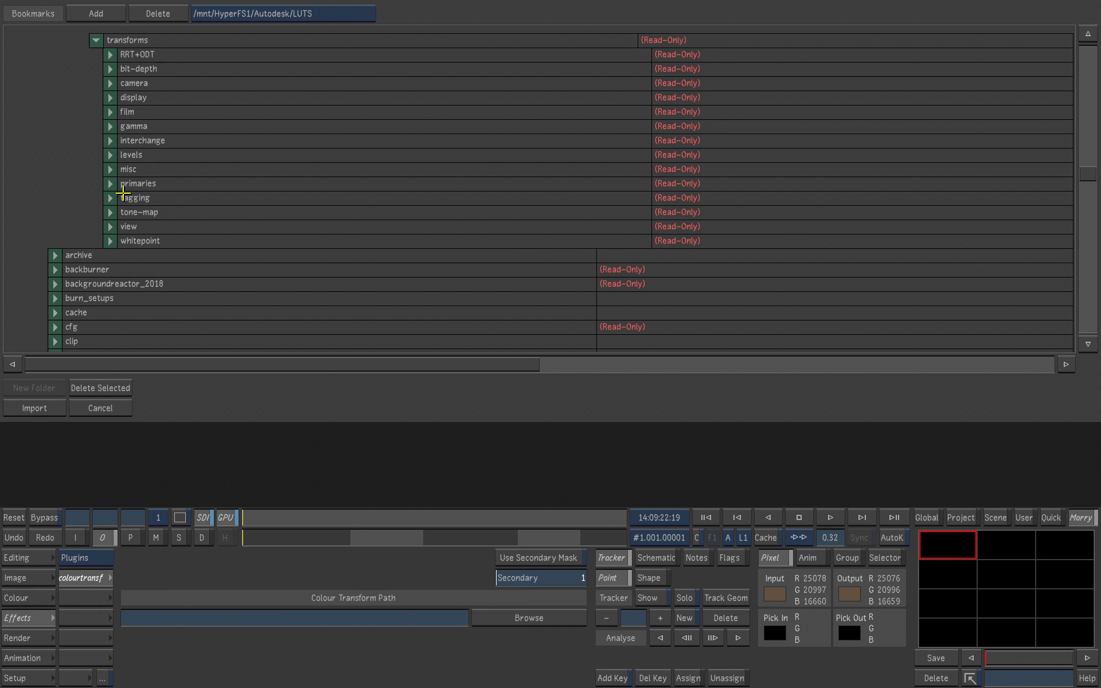
left_click(111, 84)
left_click(123, 97)
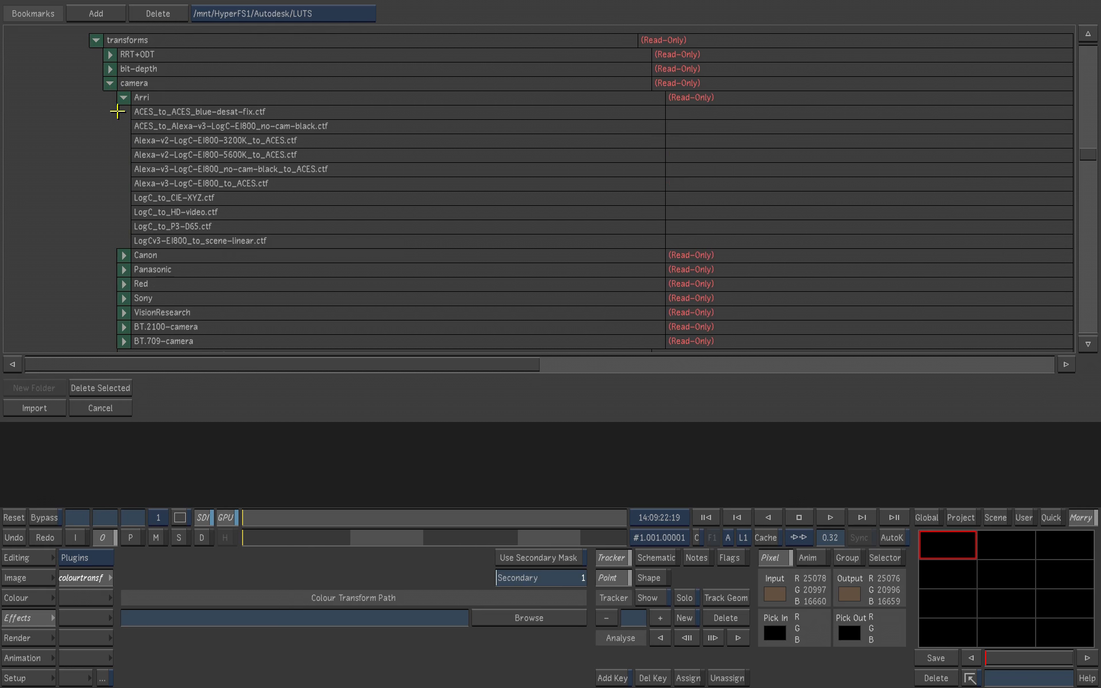
left_click(172, 212)
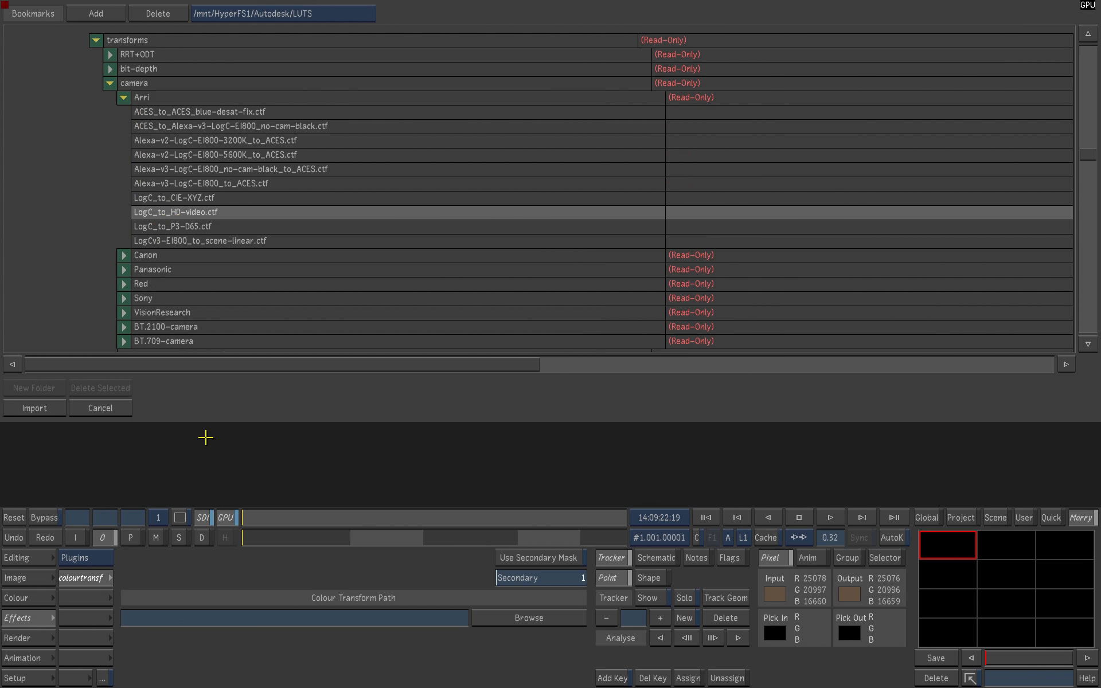
left_click(36, 408)
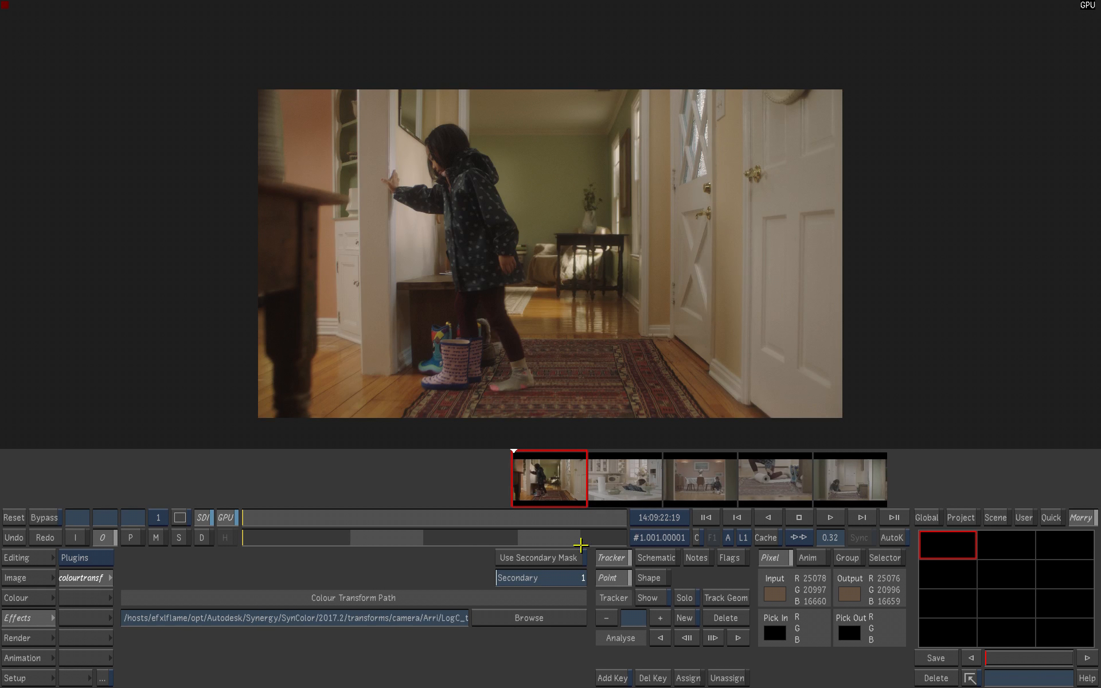
Copy the first shot's colour transform grade in the storyboard onto the second shot and on to the third.
left_click_drag(544, 484, 491, 487)
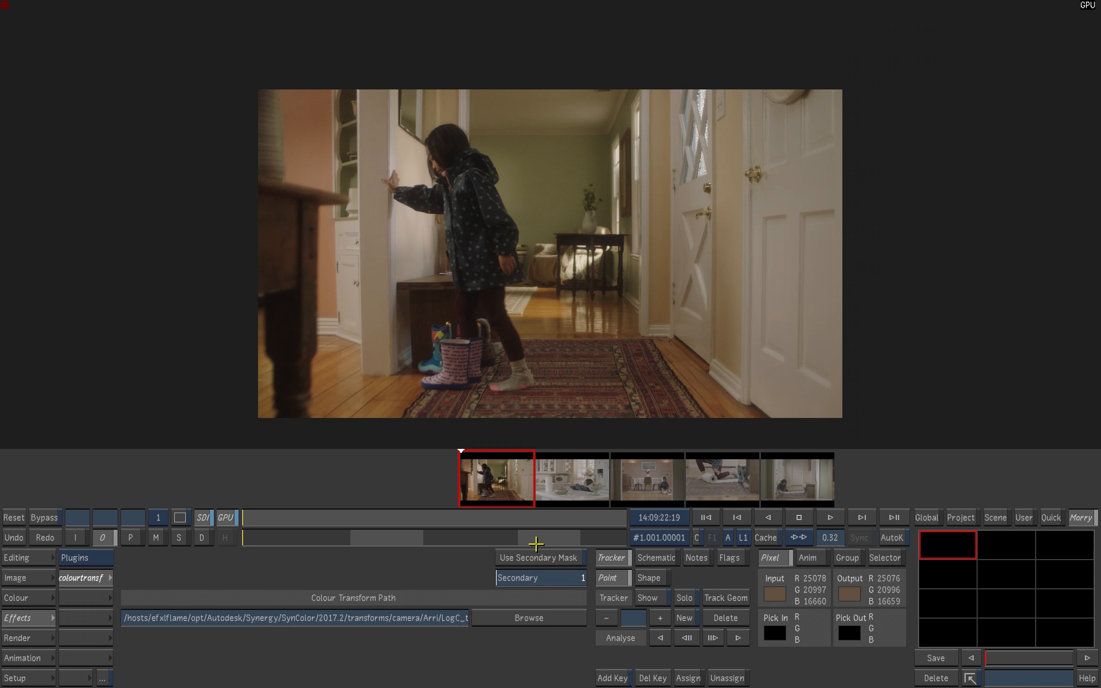
key("Down")
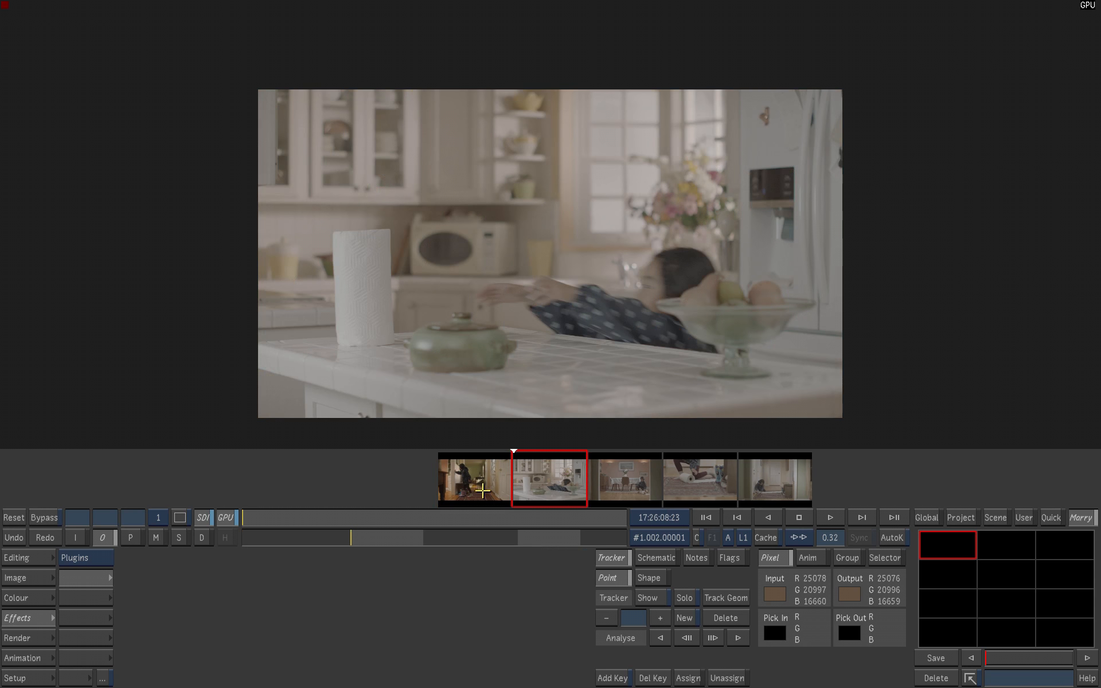
left_click_drag(483, 491, 549, 489)
left_click_drag(618, 478, 522, 482)
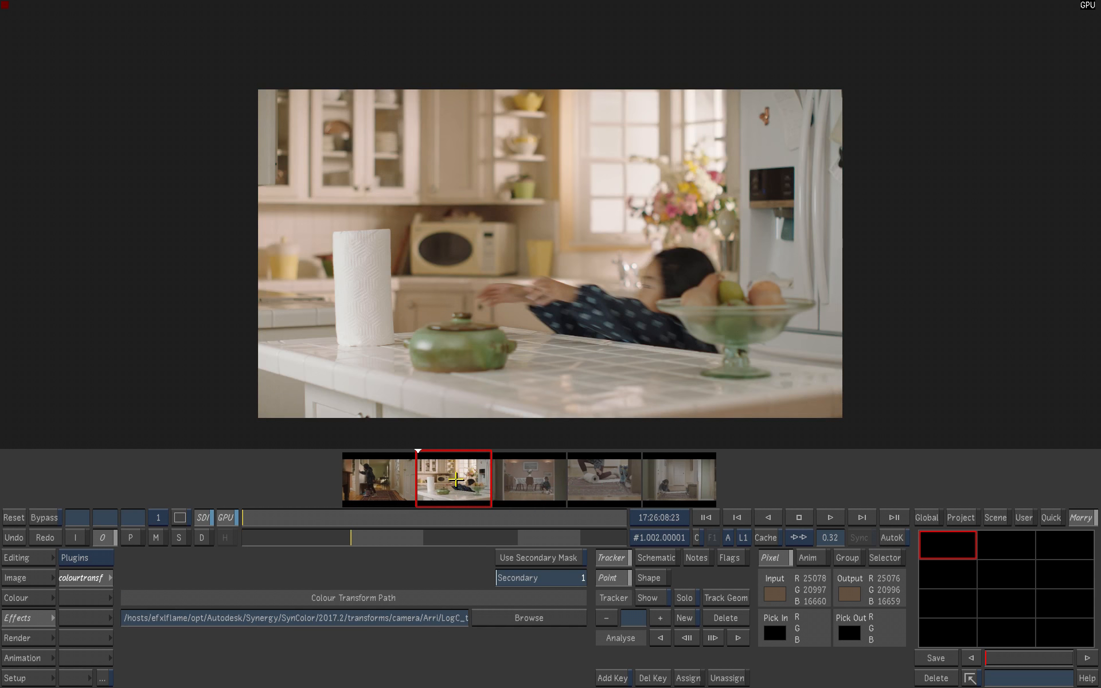
left_click_drag(456, 480, 542, 488)
left_click(544, 486)
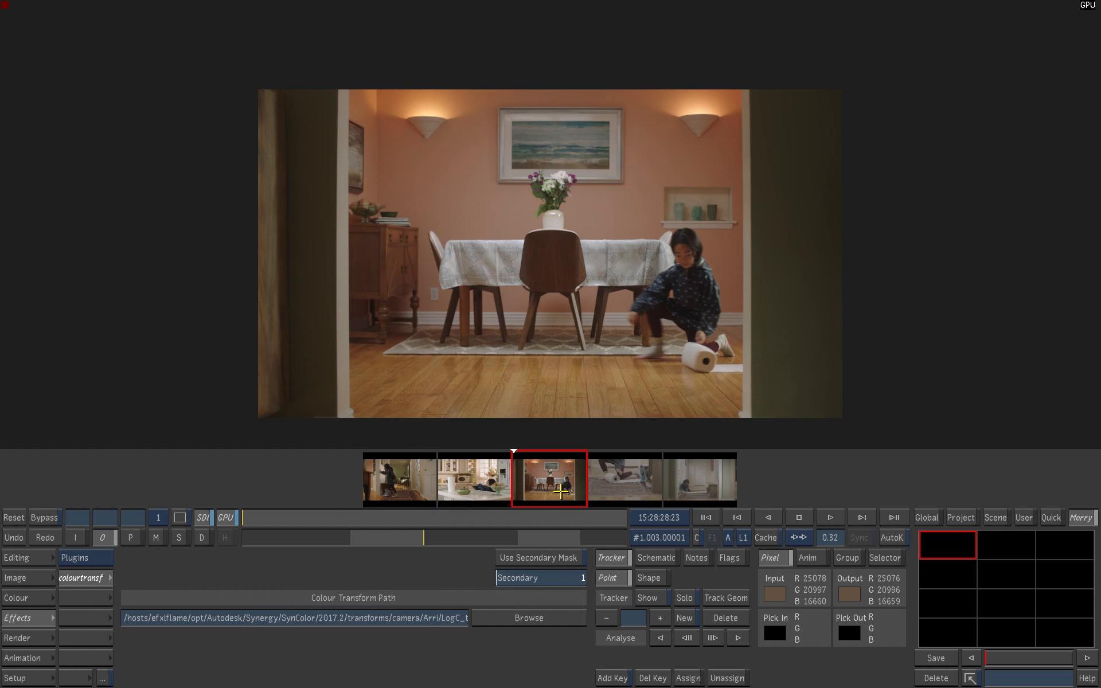
Copy the colour transform grade from the third shot onto the fourth and on to the fifth.
left_click_drag(611, 483, 542, 483)
left_click(555, 483)
left_click_drag(473, 484, 541, 477)
left_click(614, 490)
left_click_drag(471, 480, 566, 484)
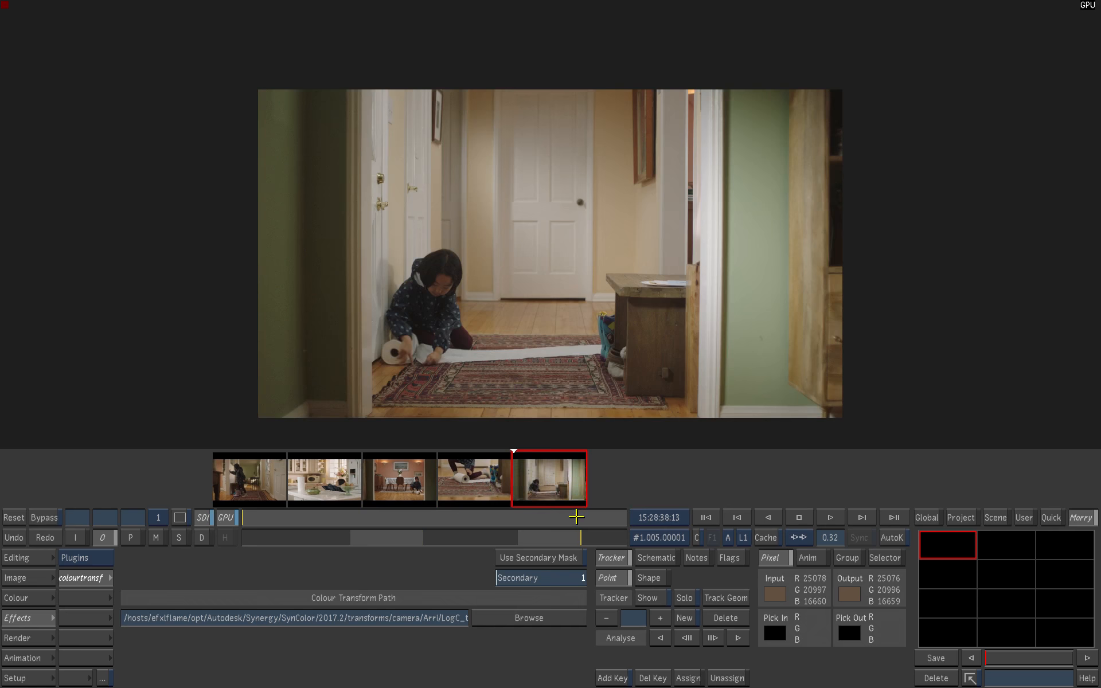
Review the first shot's input LUT settings and its colour transform plugin settings.
left_click_drag(323, 484, 528, 478)
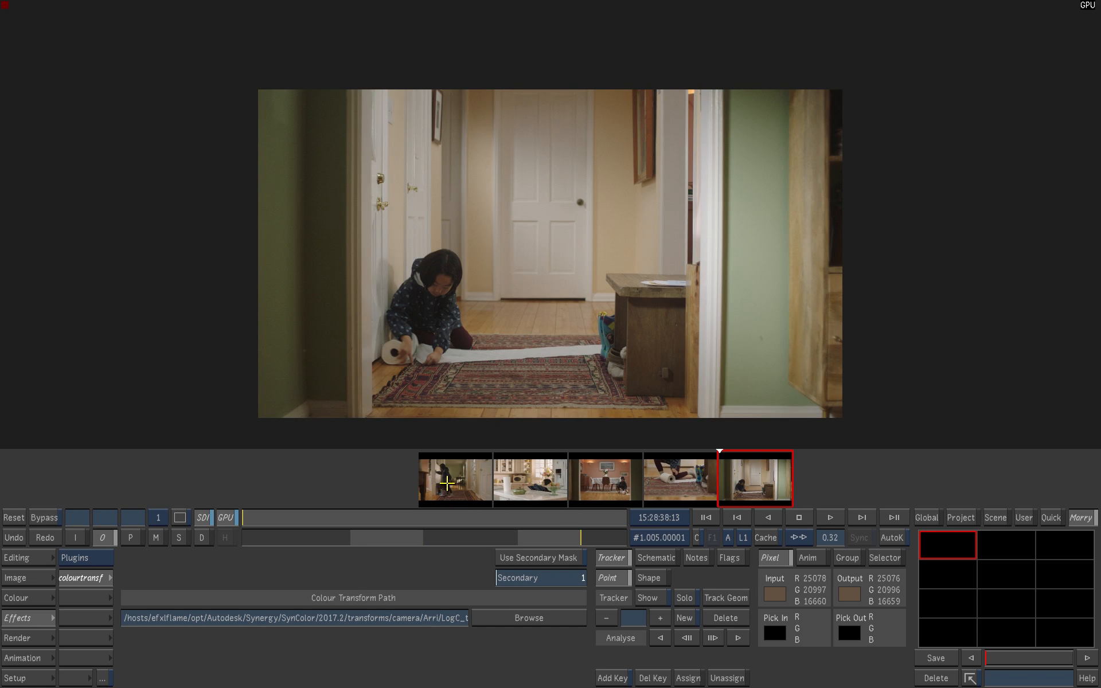
left_click(447, 484)
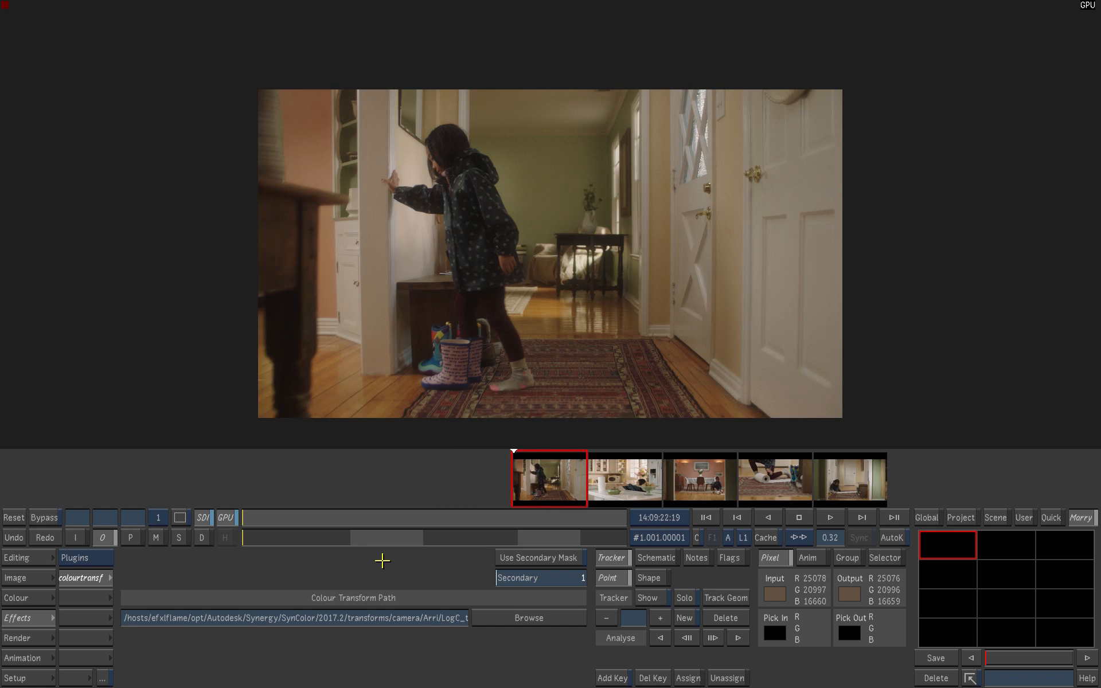
left_click(39, 579)
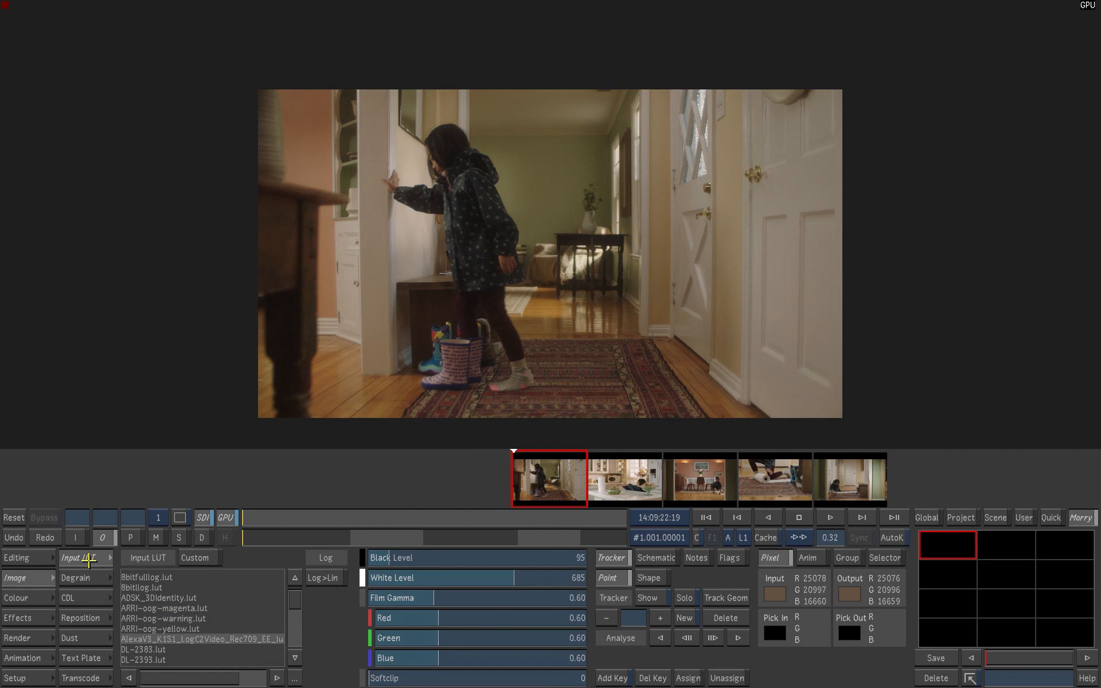
left_click_drag(588, 468, 414, 485)
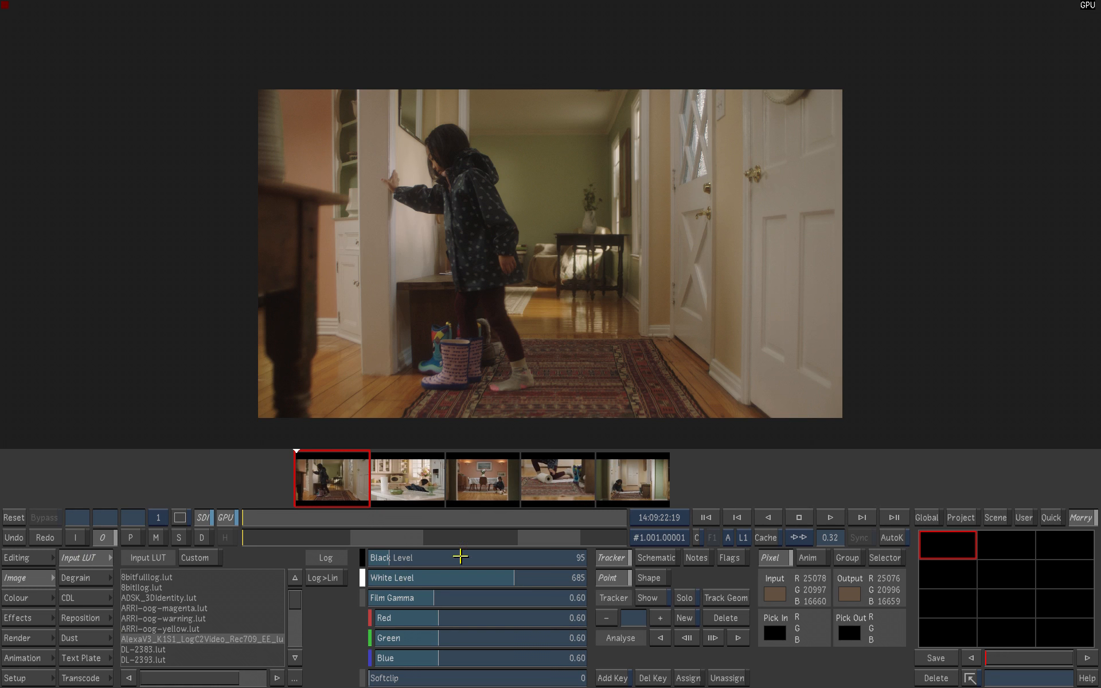
left_click(43, 618)
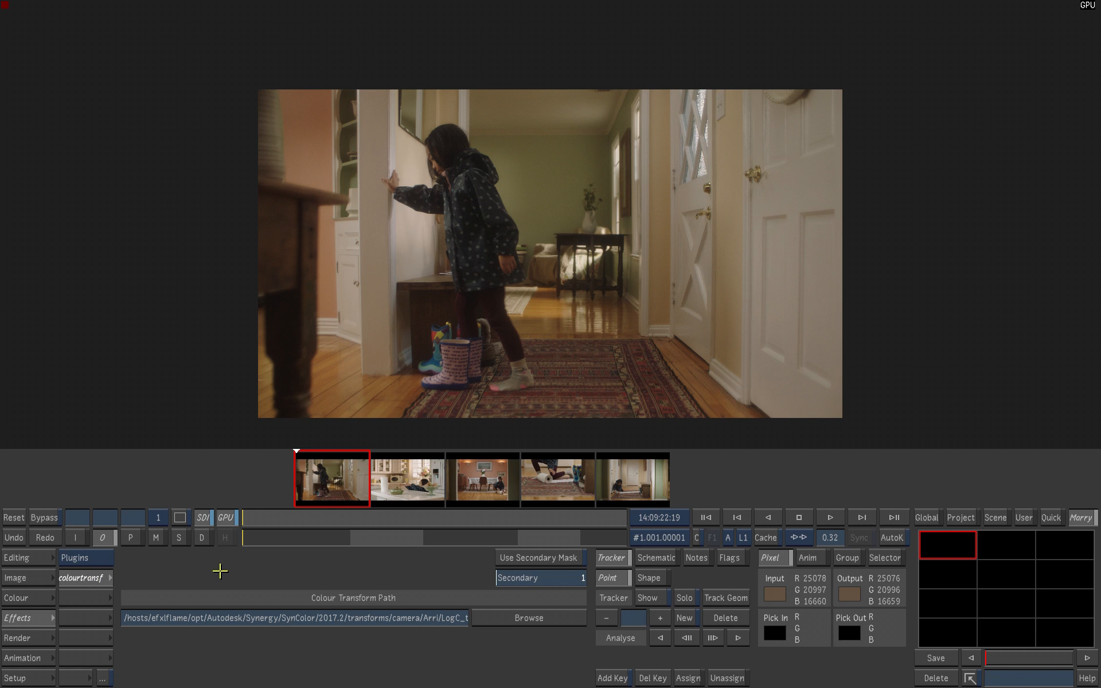
Try an output grade on the first shot with lift about -16.45 and gain about 1.56, and reset both values.
left_click(29, 598)
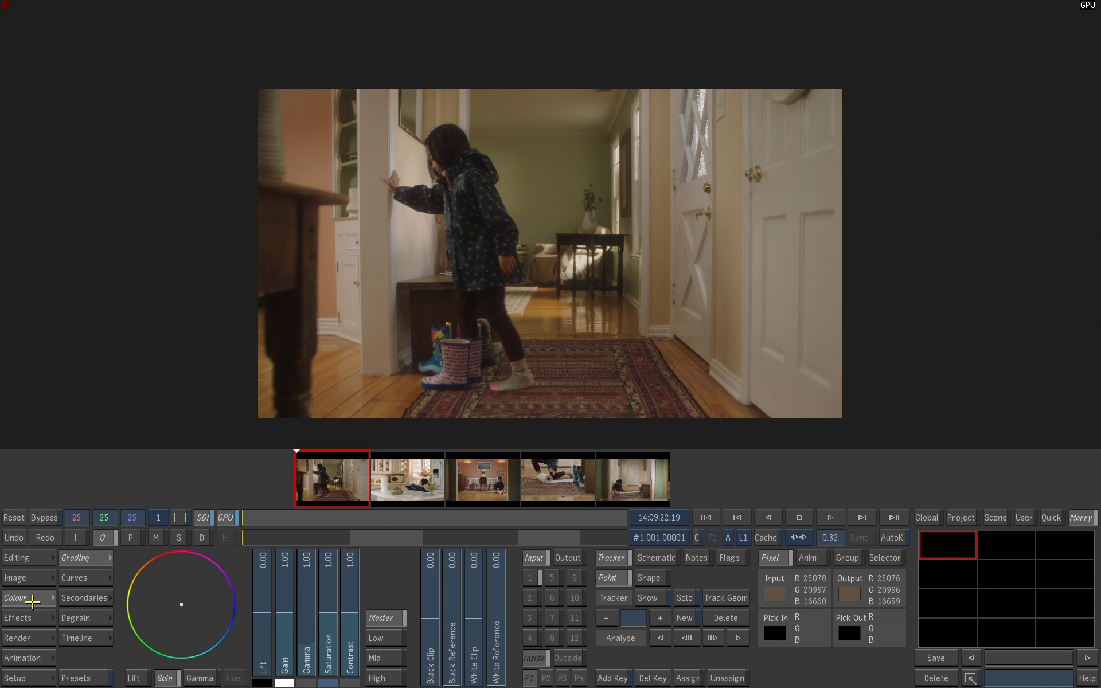
left_click(566, 559)
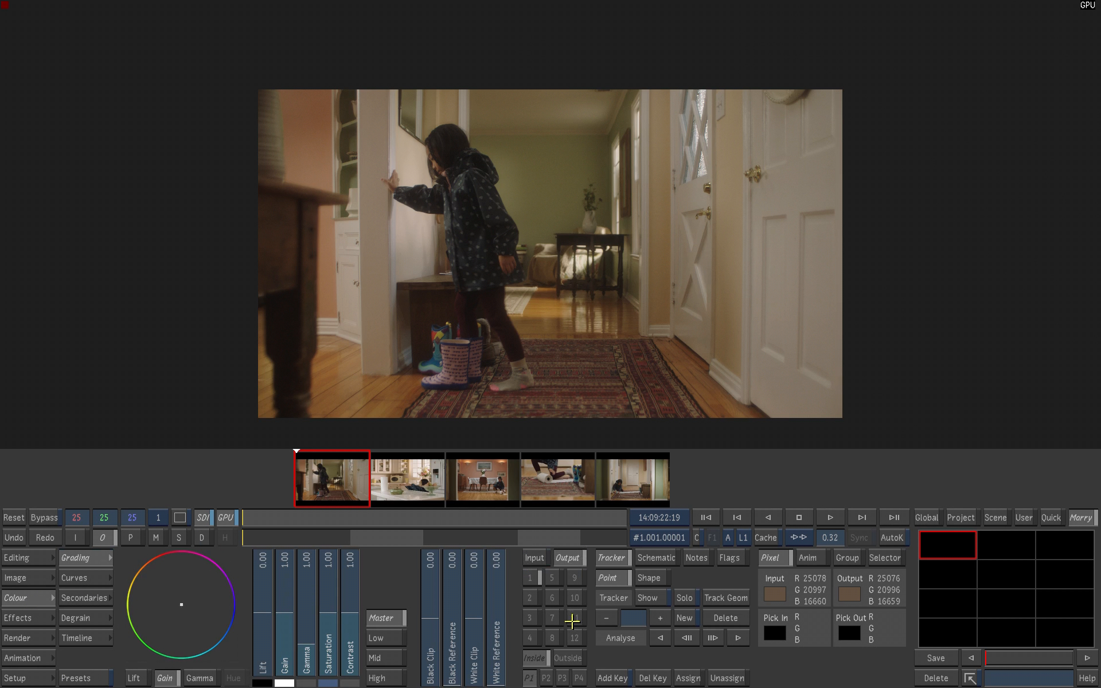
left_click_drag(272, 572, 280, 598)
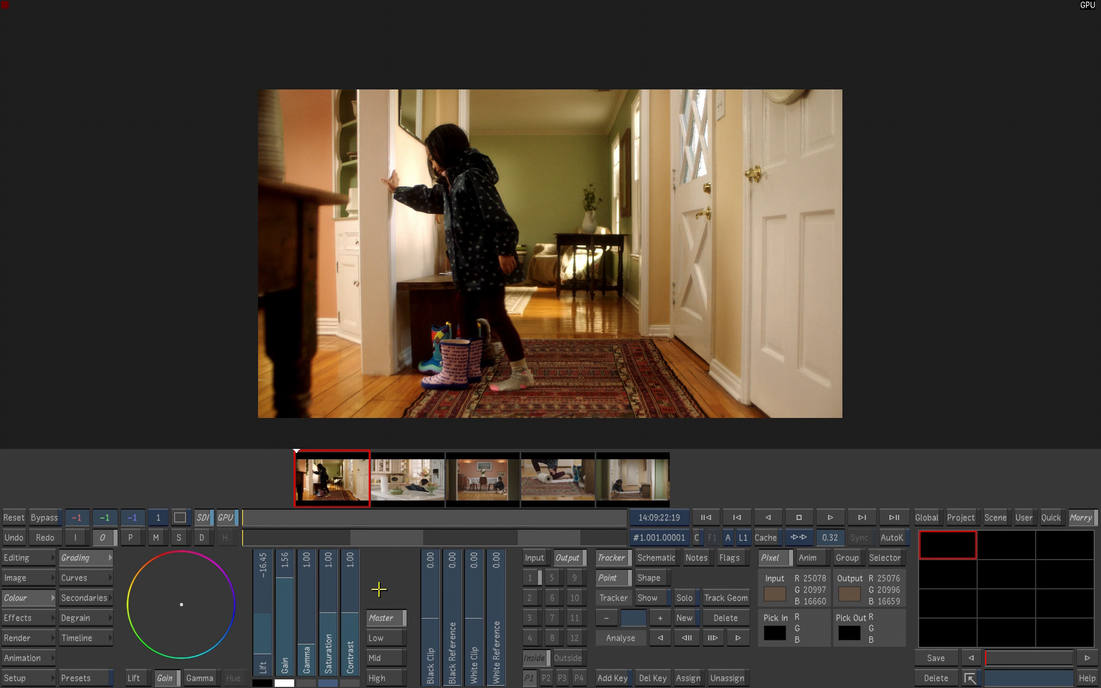
left_click(262, 599, "ctrl")
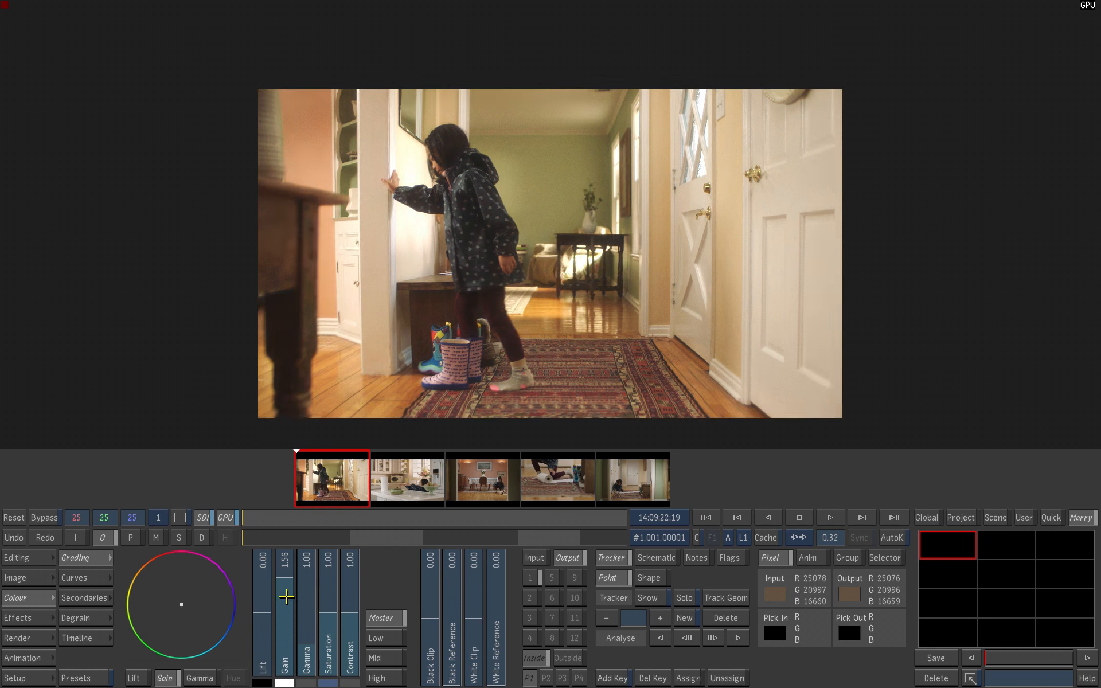
left_click(285, 596, "ctrl")
Try lowering the first shot's output grade lift to about -9.15 over the colour transform plugin, and reset it.
left_click(26, 618)
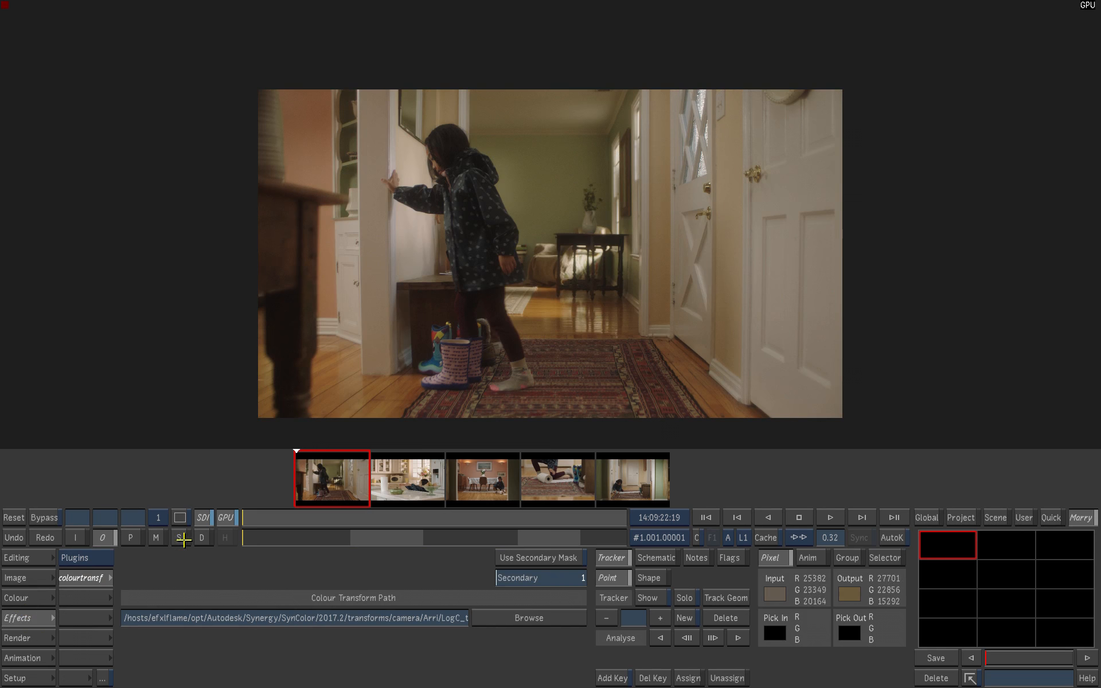
left_click(30, 598)
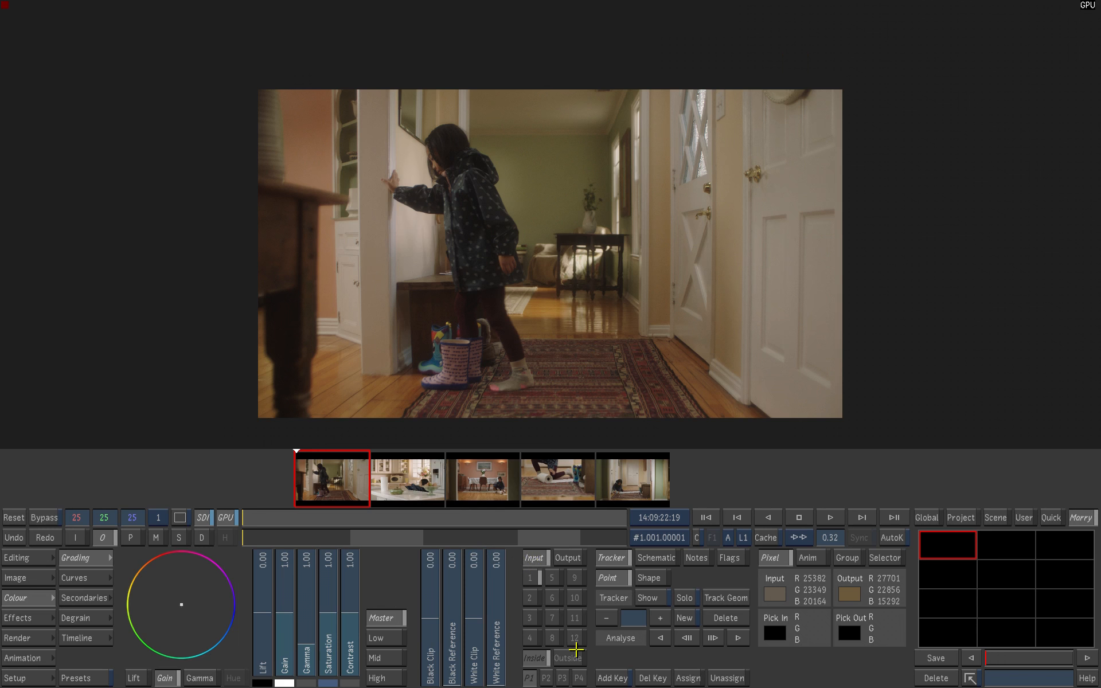
left_click_drag(282, 622, 258, 609)
left_click(568, 558)
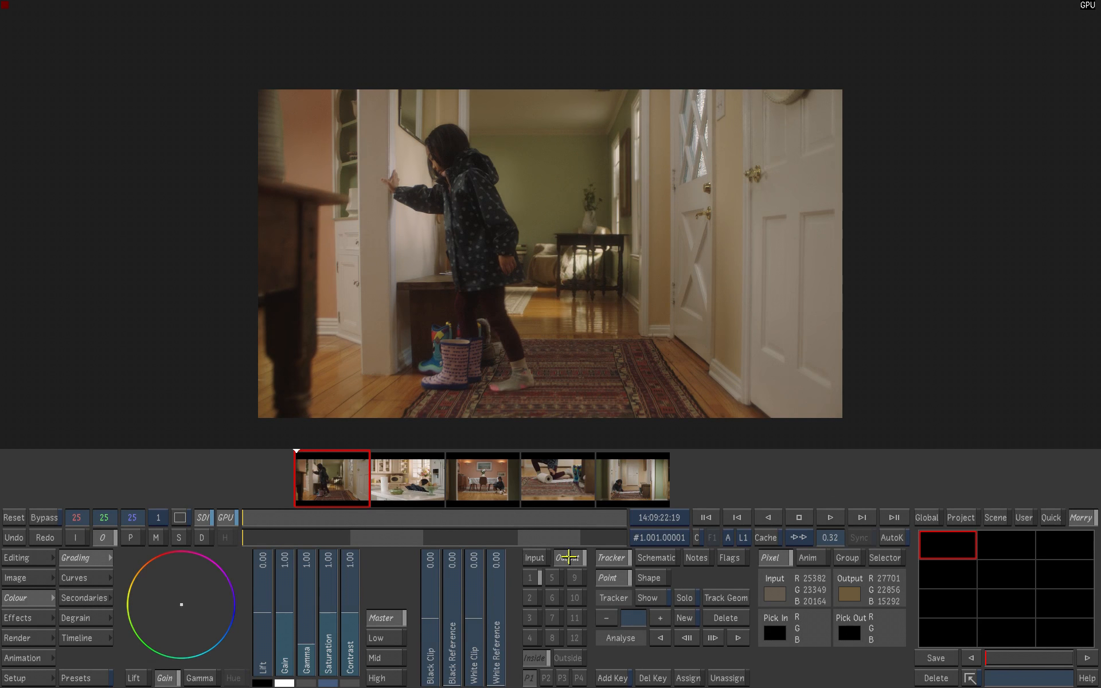
left_click_drag(263, 597, 262, 635)
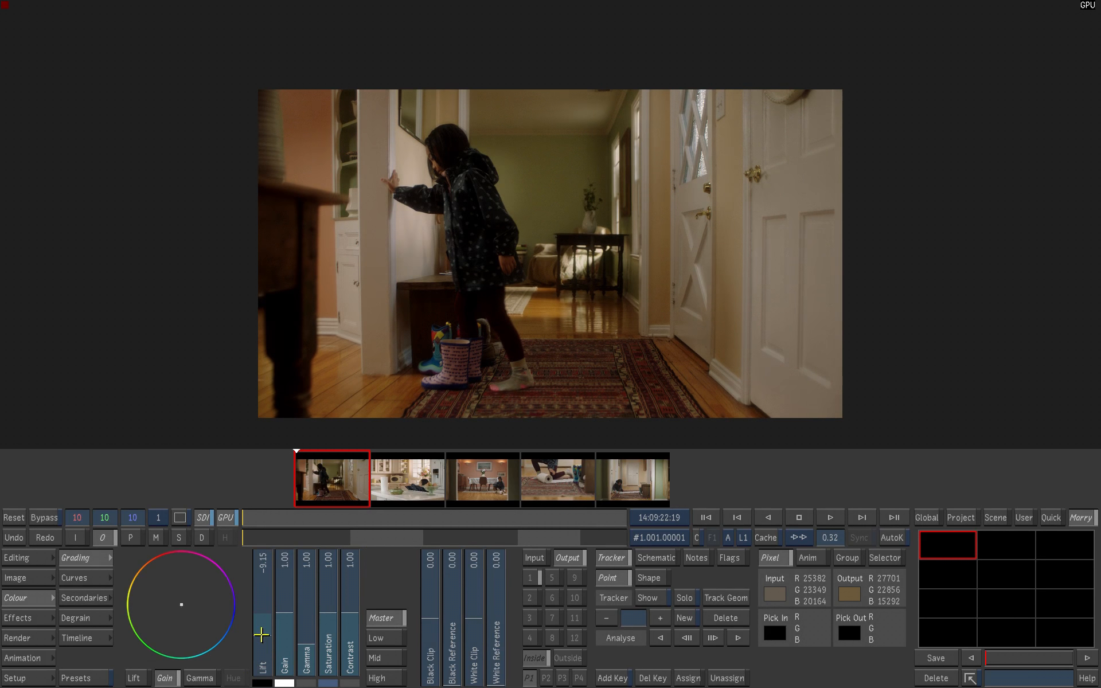
right_click(261, 627)
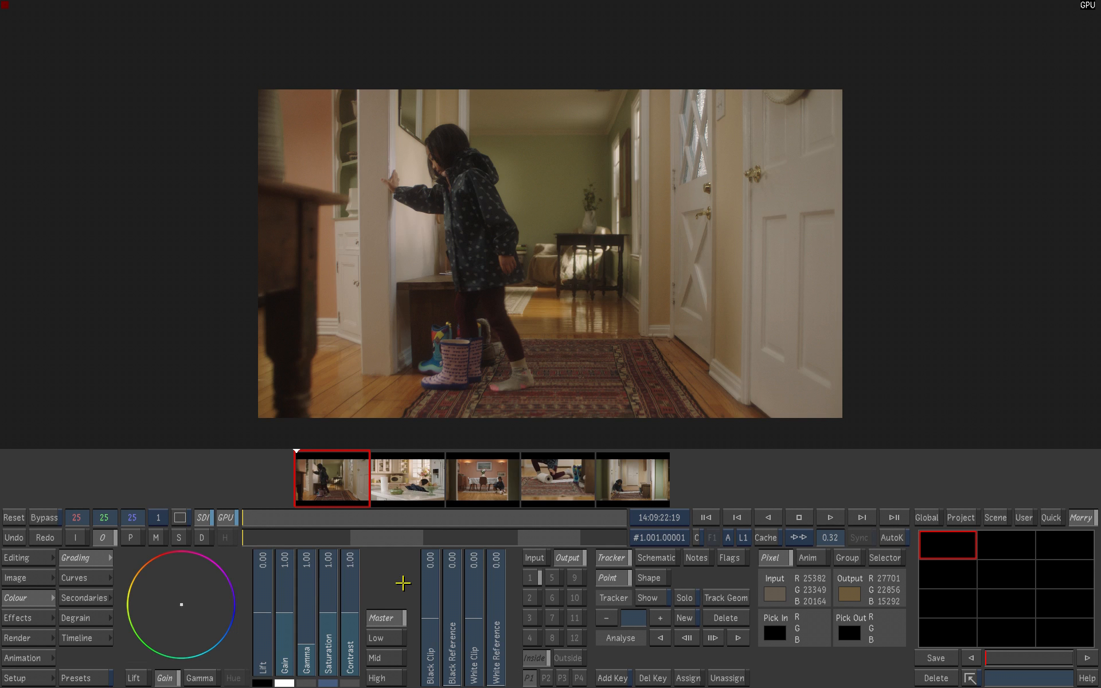
Turn off the colour transform plugin effect on the first shot.
left_click(23, 618)
left_click(81, 578)
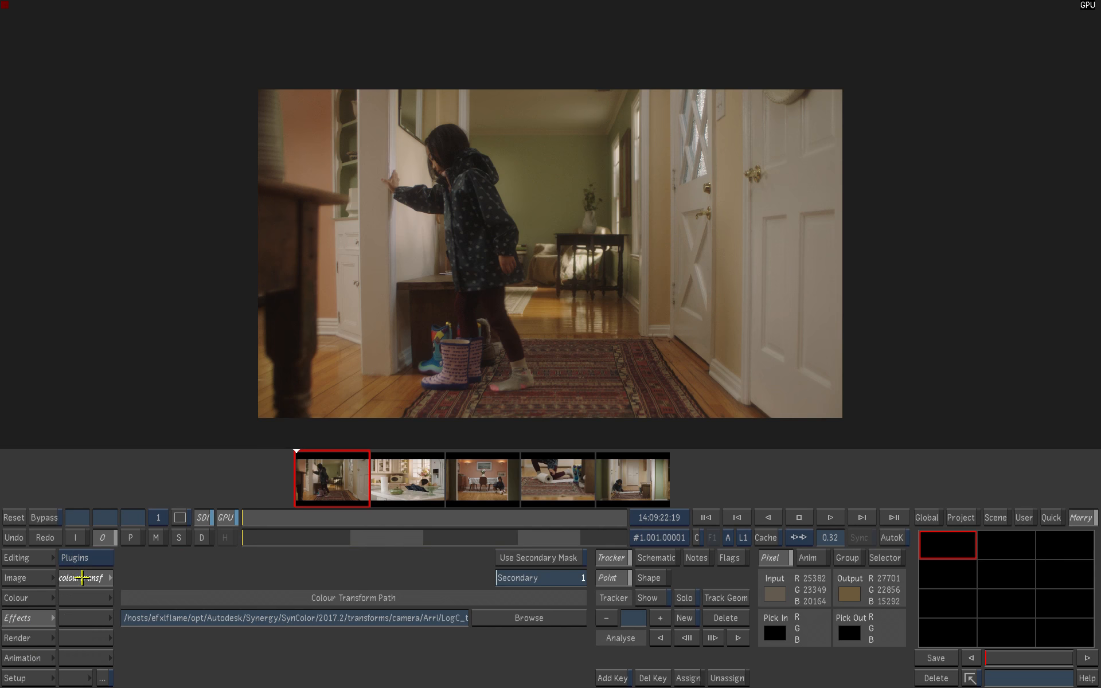
Enable the render output's colour transform LUT and make it a custom one.
left_click(23, 638)
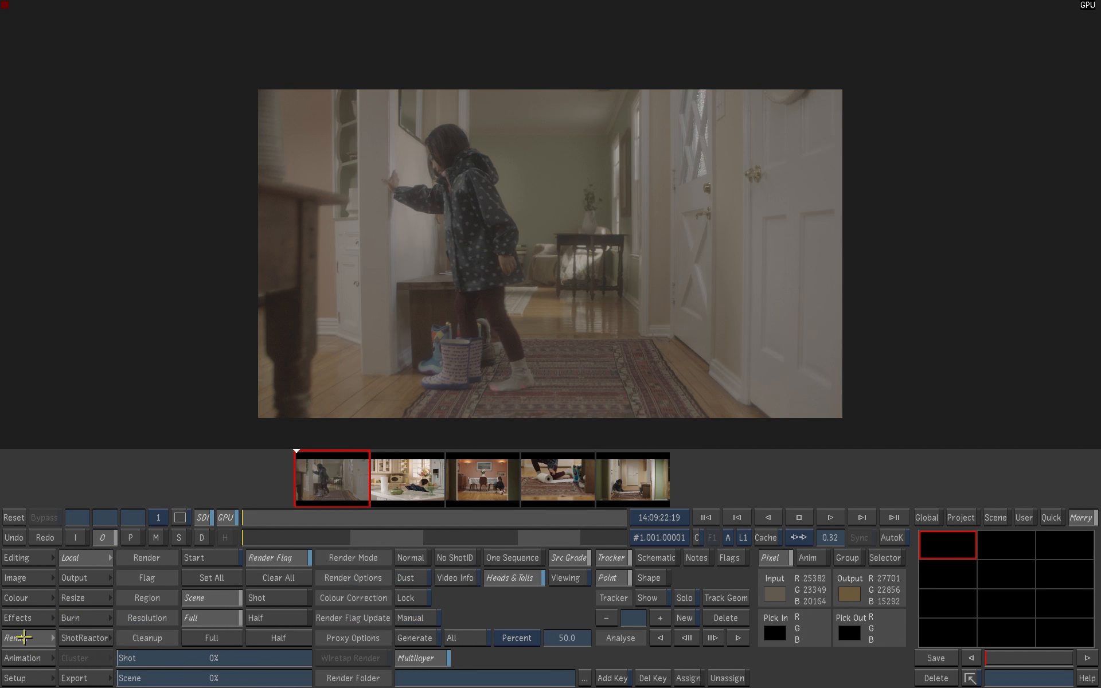
left_click(86, 577)
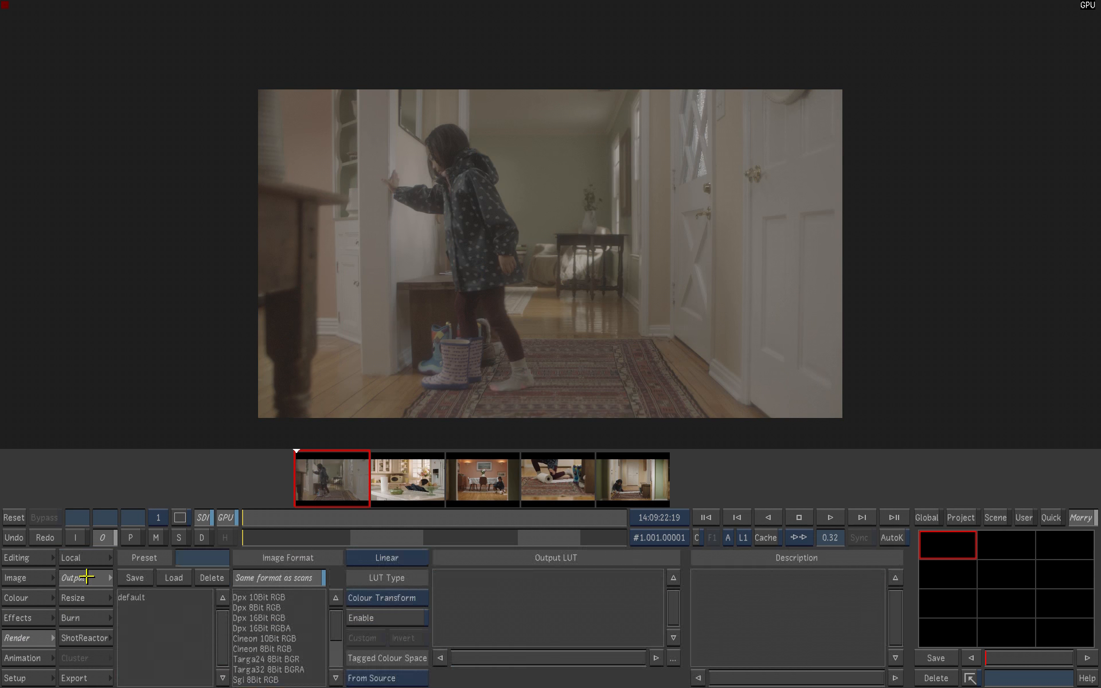
left_click(390, 618)
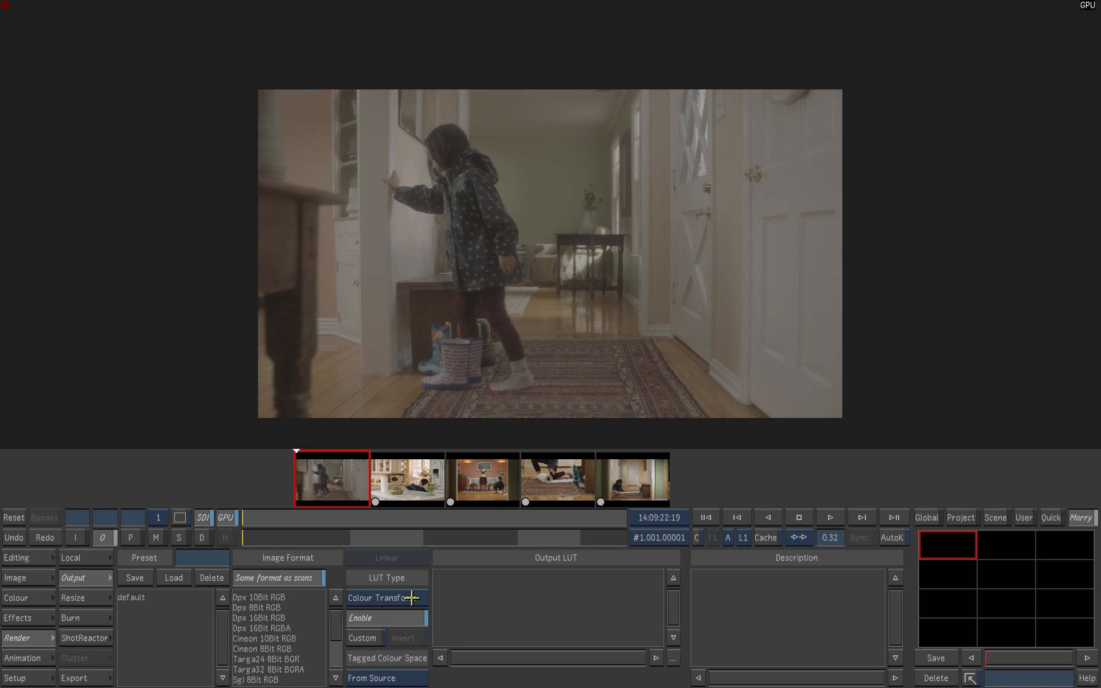
left_click(364, 638)
Add a transform of type camera to the custom output LUT and set it to LogC_to_HD-video.ctf.
left_click(458, 575)
left_click(528, 577)
left_click_drag(585, 595, 584, 652)
left_click(524, 635)
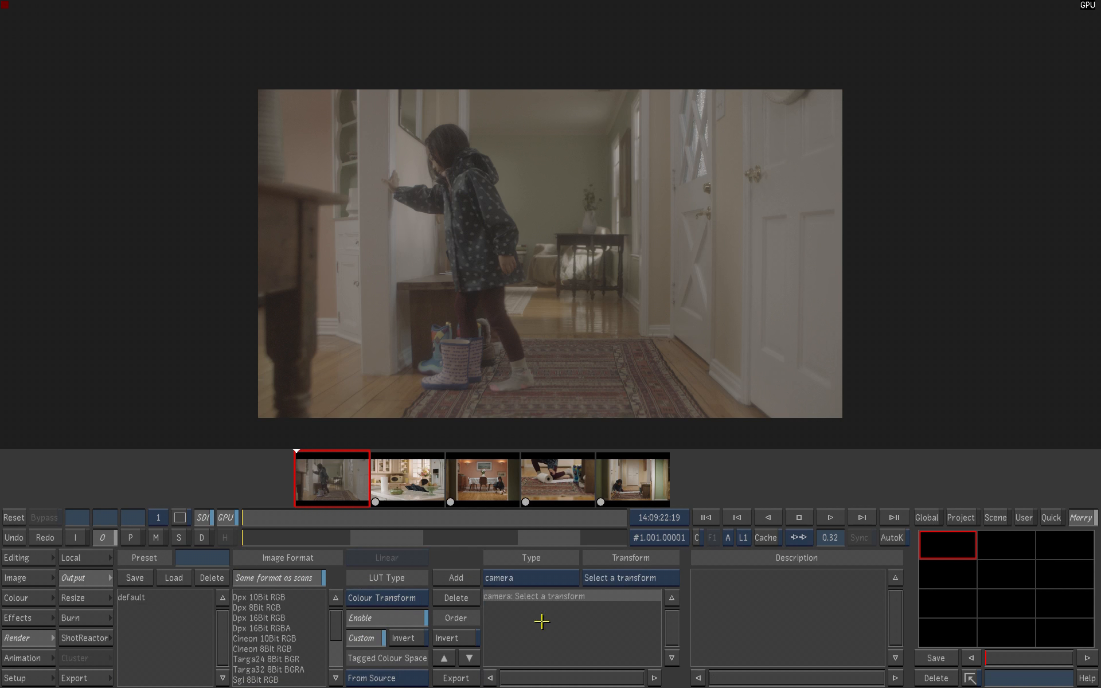
left_click(611, 577)
left_click_drag(747, 592, 747, 600)
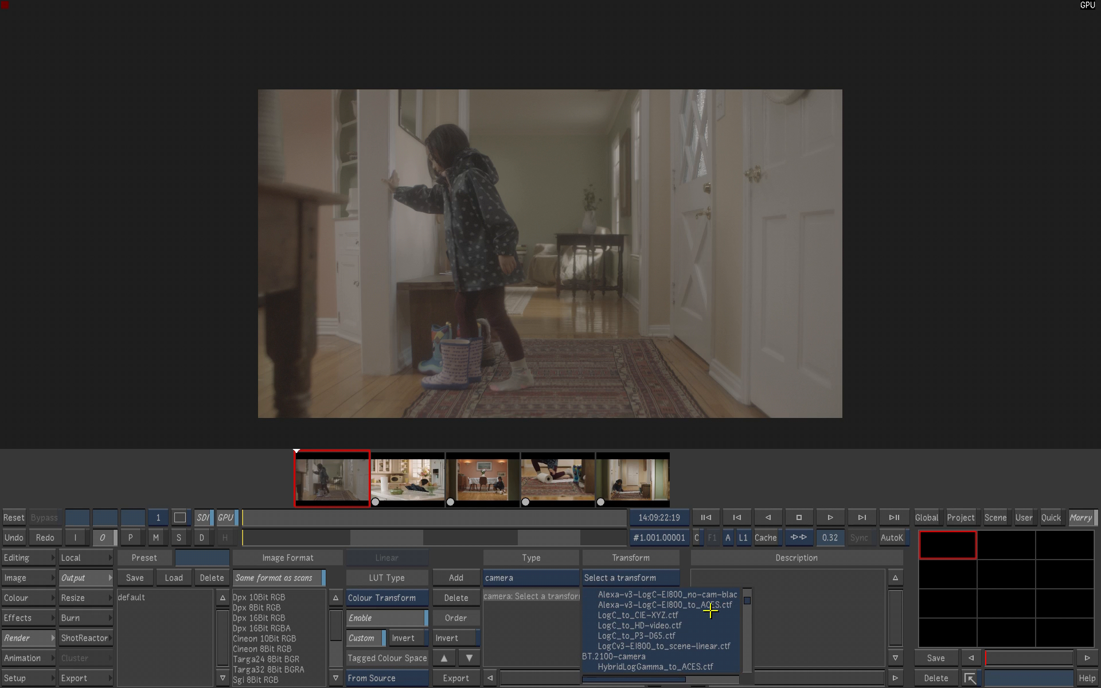
left_click(666, 628)
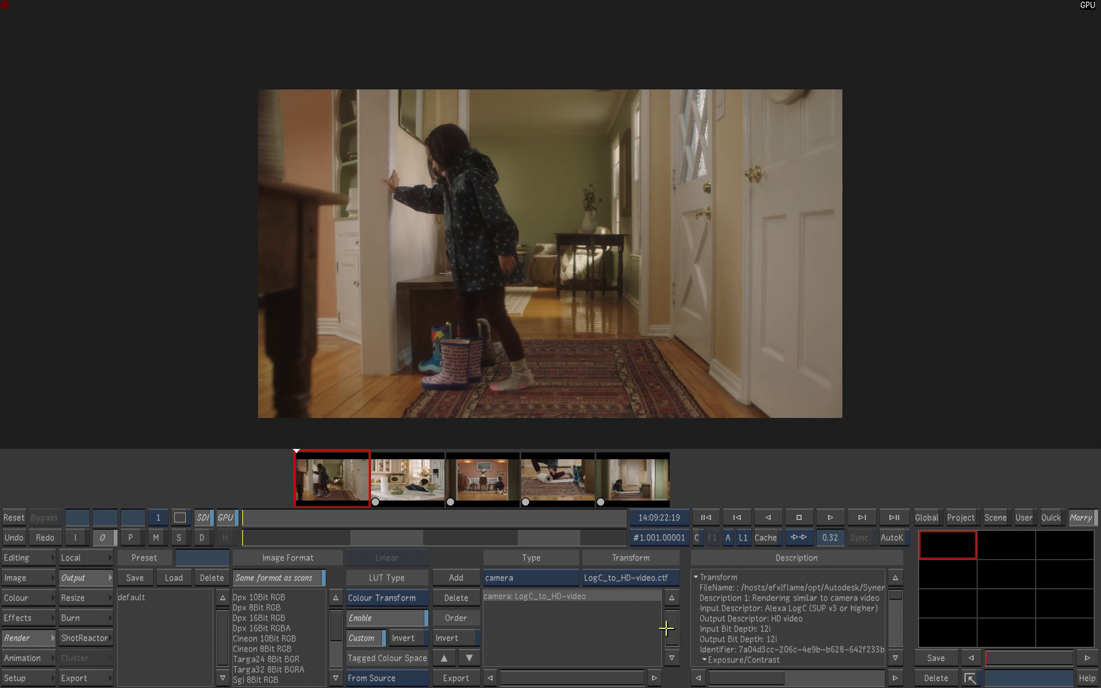
Try lift and gain adjustments on the first shot's output grade with the output LUT active, and undo them.
left_click(22, 598)
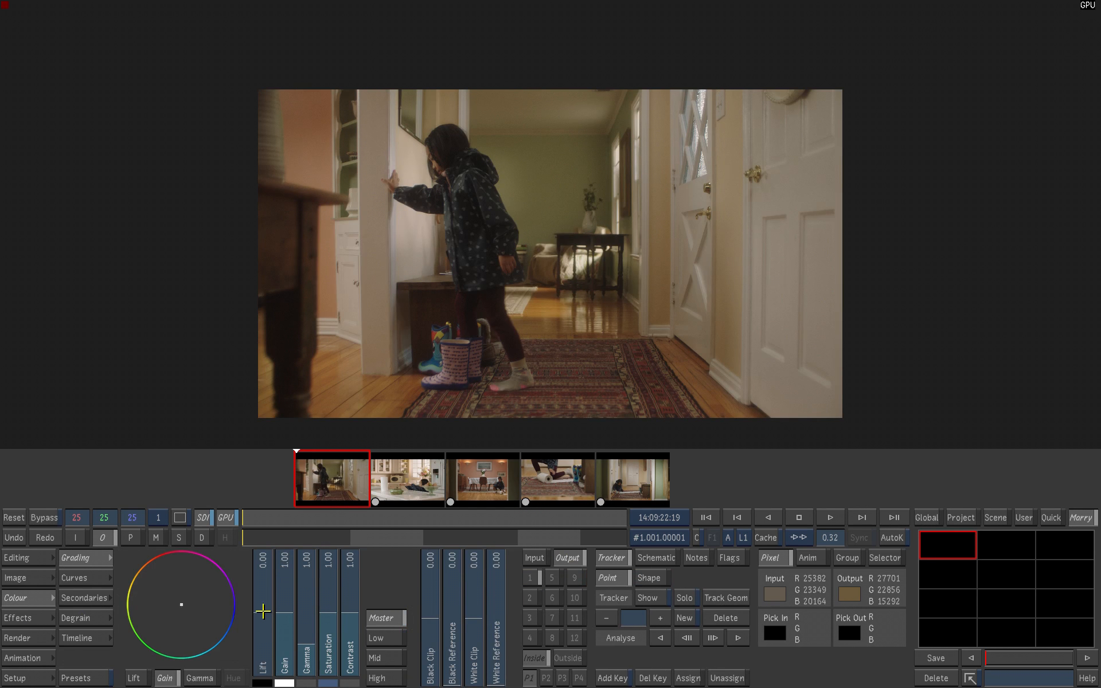
left_click_drag(261, 598, 282, 607)
key("BackSpace")
key("BackSpace")
Compare the first shot without and with the custom output LUT by disabling it and enabling it again.
left_click(28, 637)
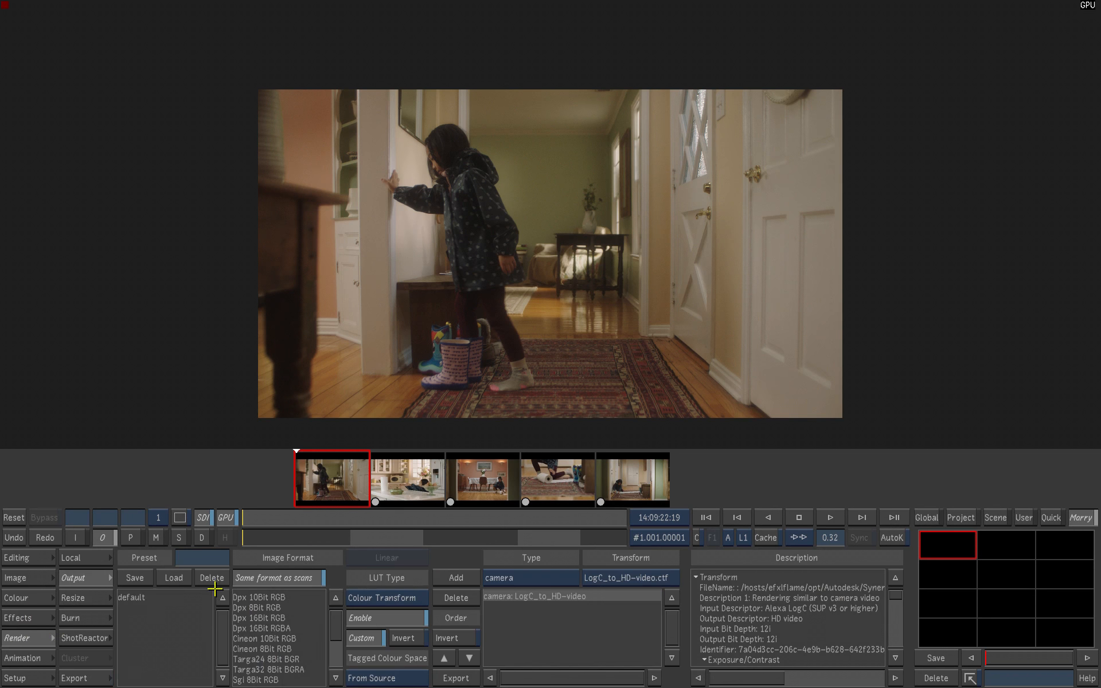
left_click(402, 615)
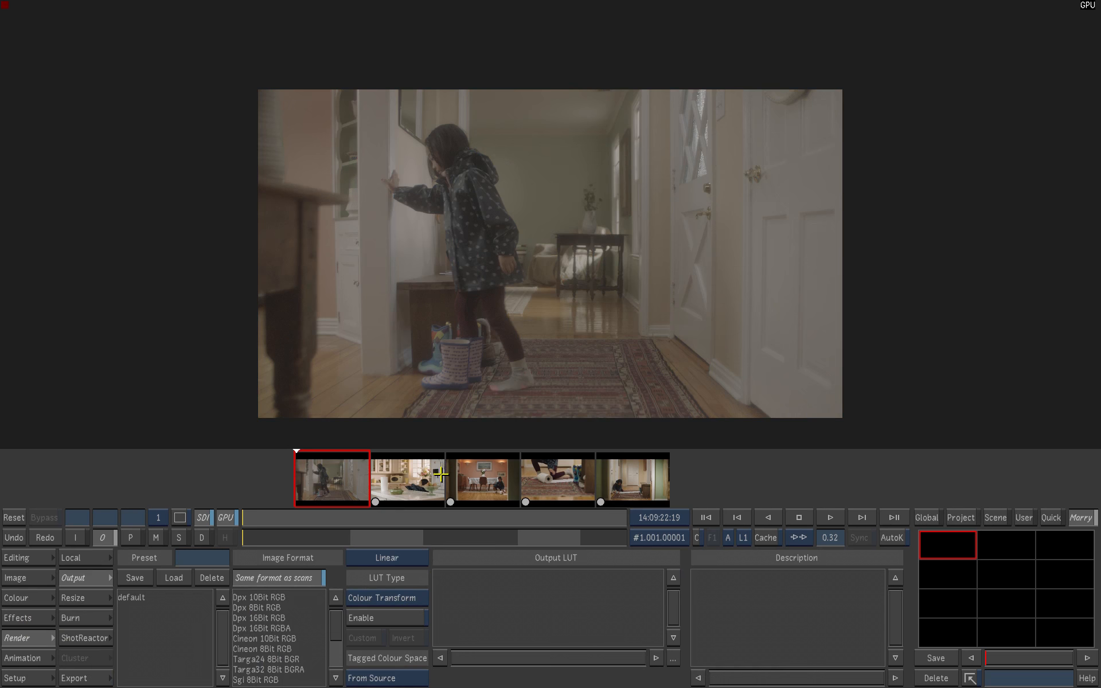
left_click(402, 617)
left_click(365, 636)
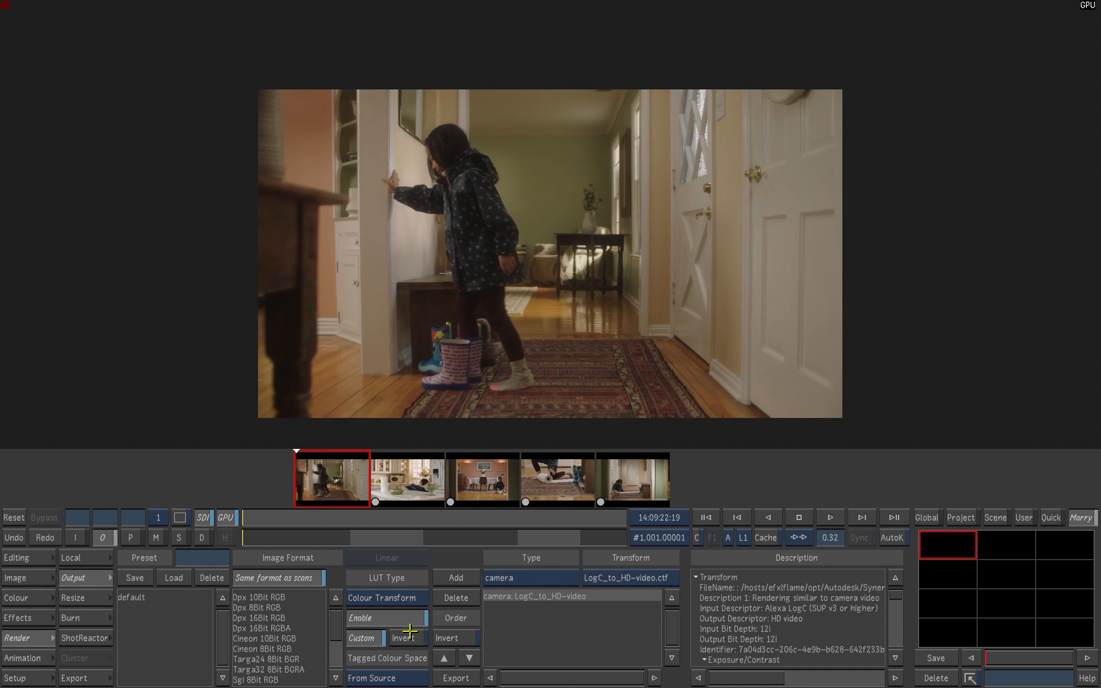
Review the grade list, input LUT, colour transform plugin and render output LUT settings for the first shot.
left_click_drag(590, 362, 573, 356)
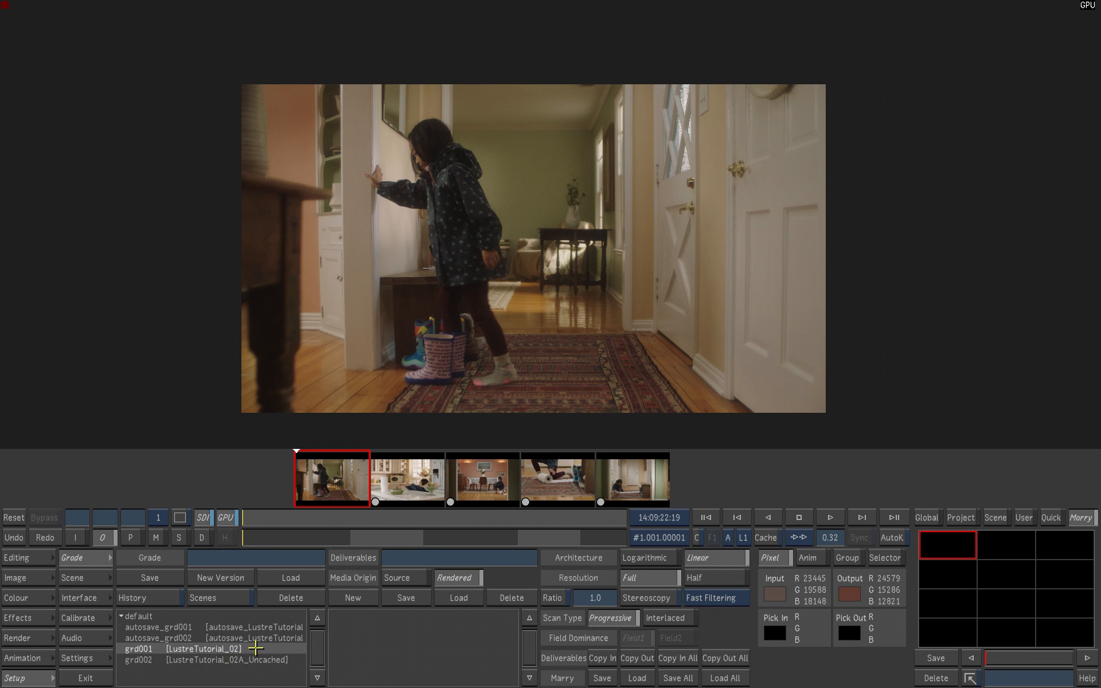
left_click(16, 578)
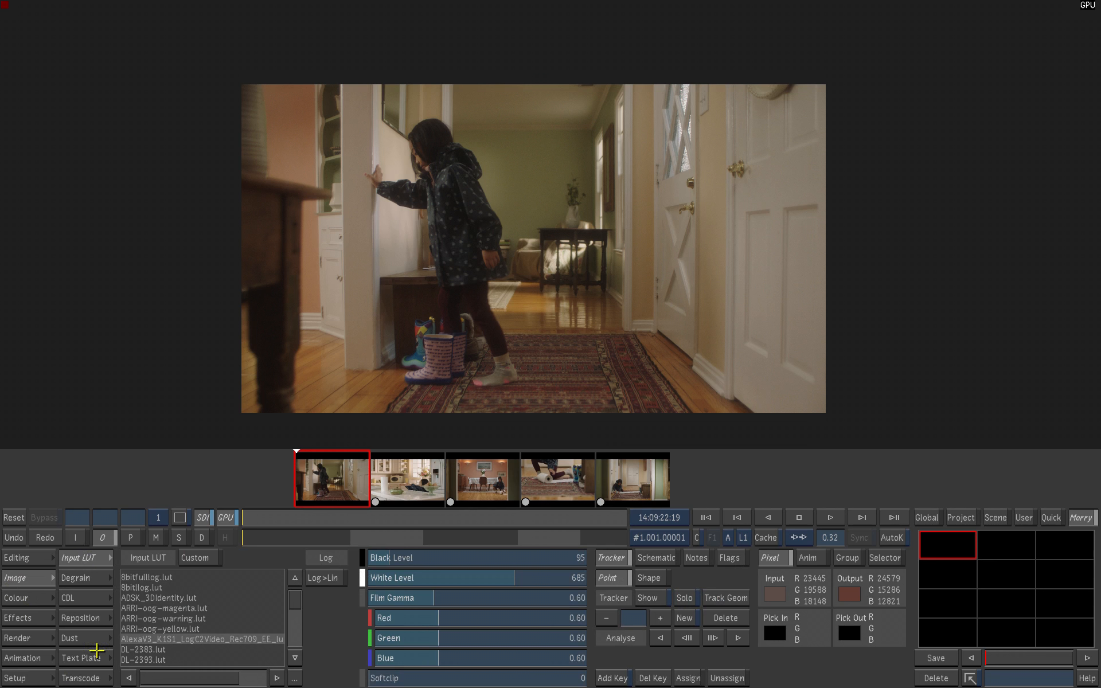
left_click(28, 618)
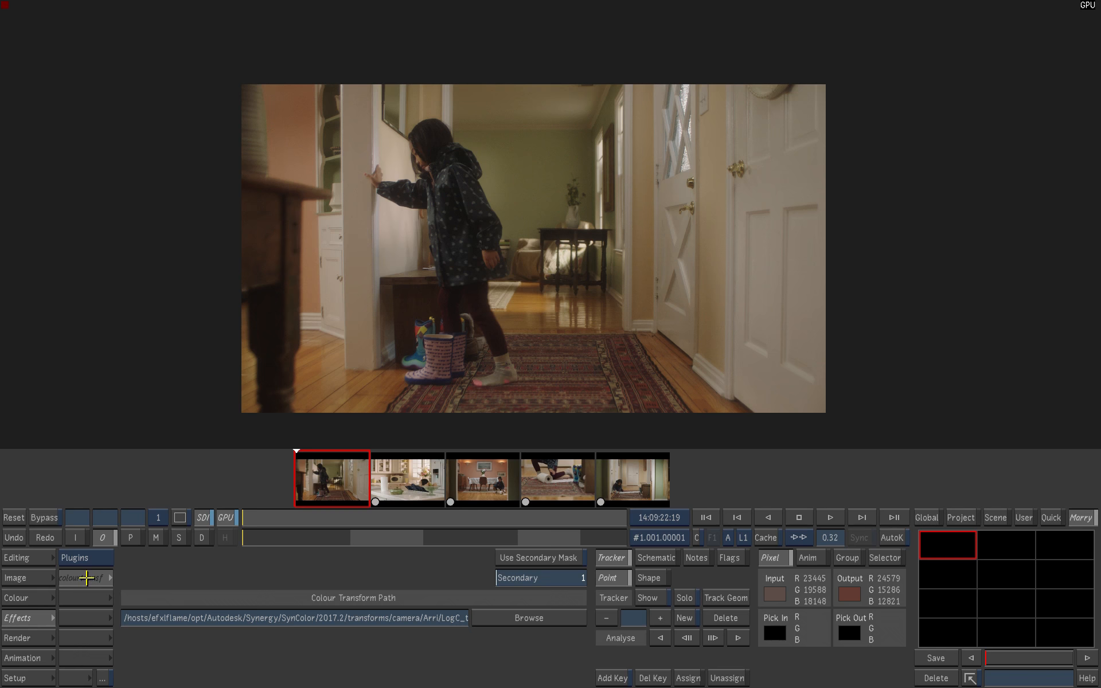
left_click(31, 637)
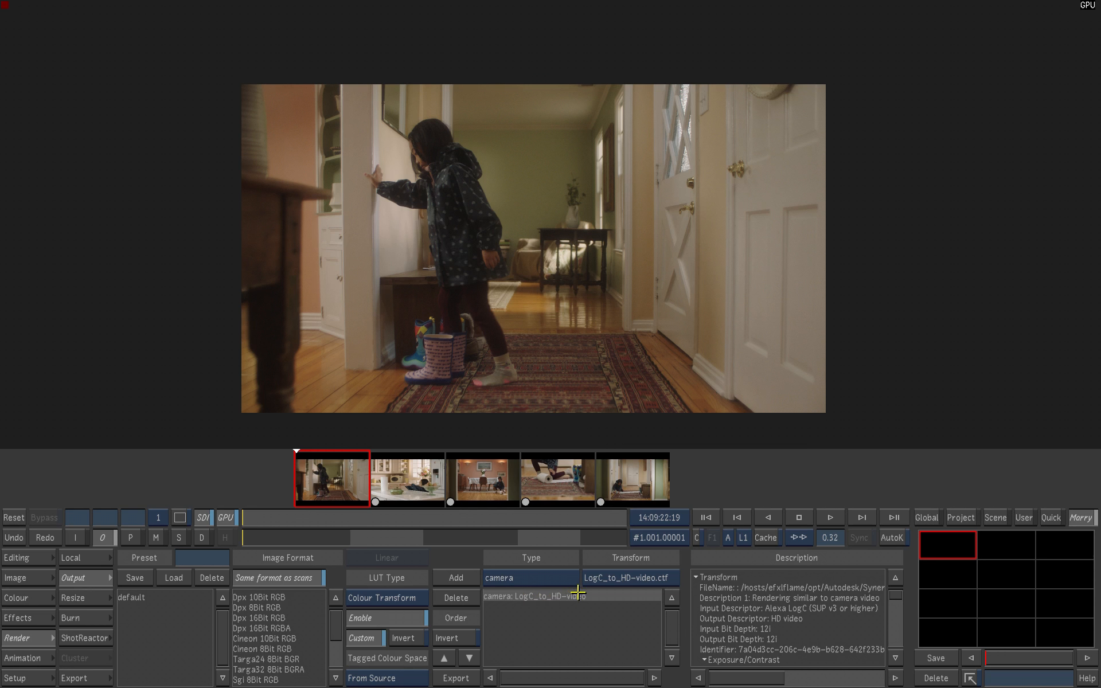
Load the grade grd002 of the LustreTutorial_02A_Uncached scene.
left_click(20, 678)
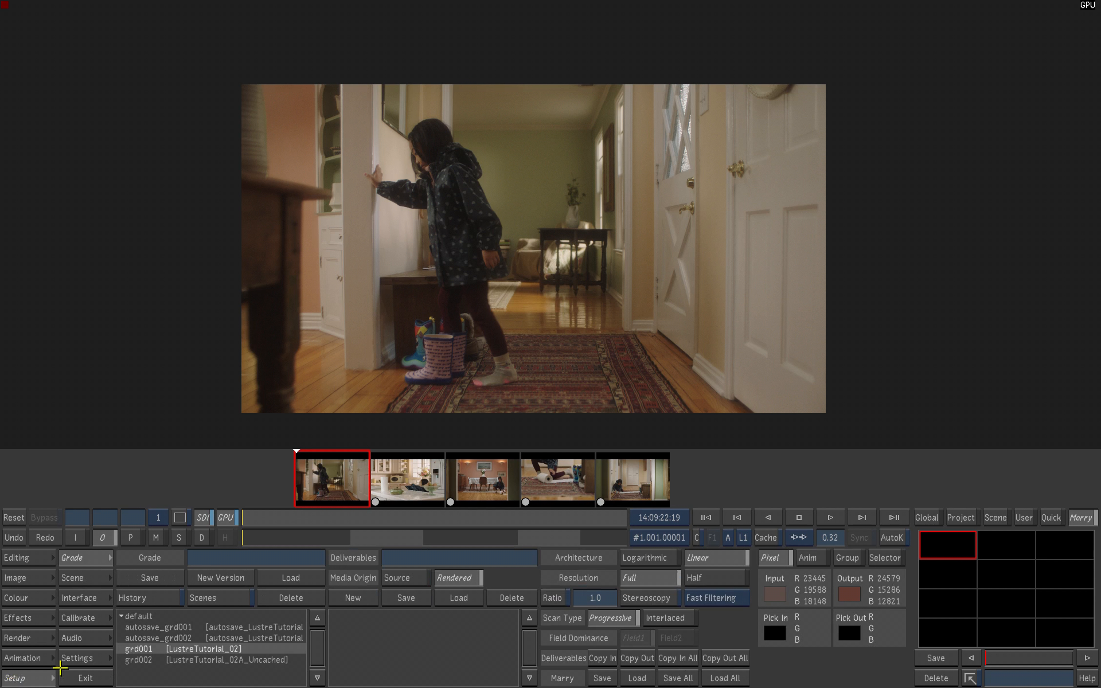
left_click(228, 660)
left_click(284, 579)
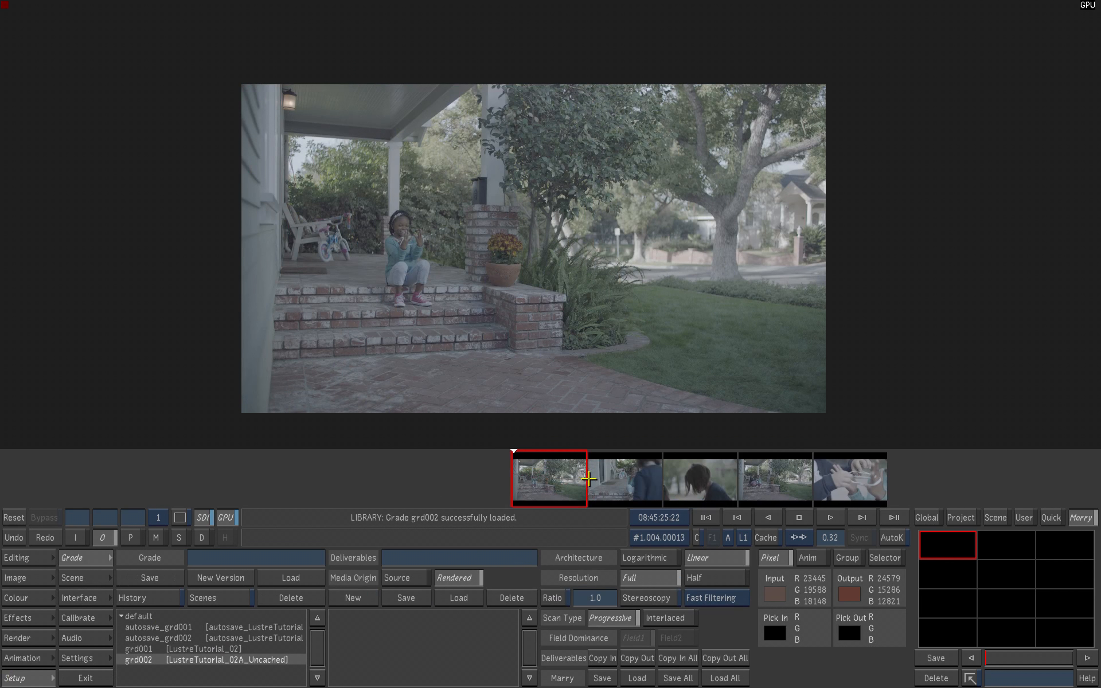
Add colourtransformplugin as an effect on the first shot of the loaded grade.
left_click(23, 579)
left_click(22, 613)
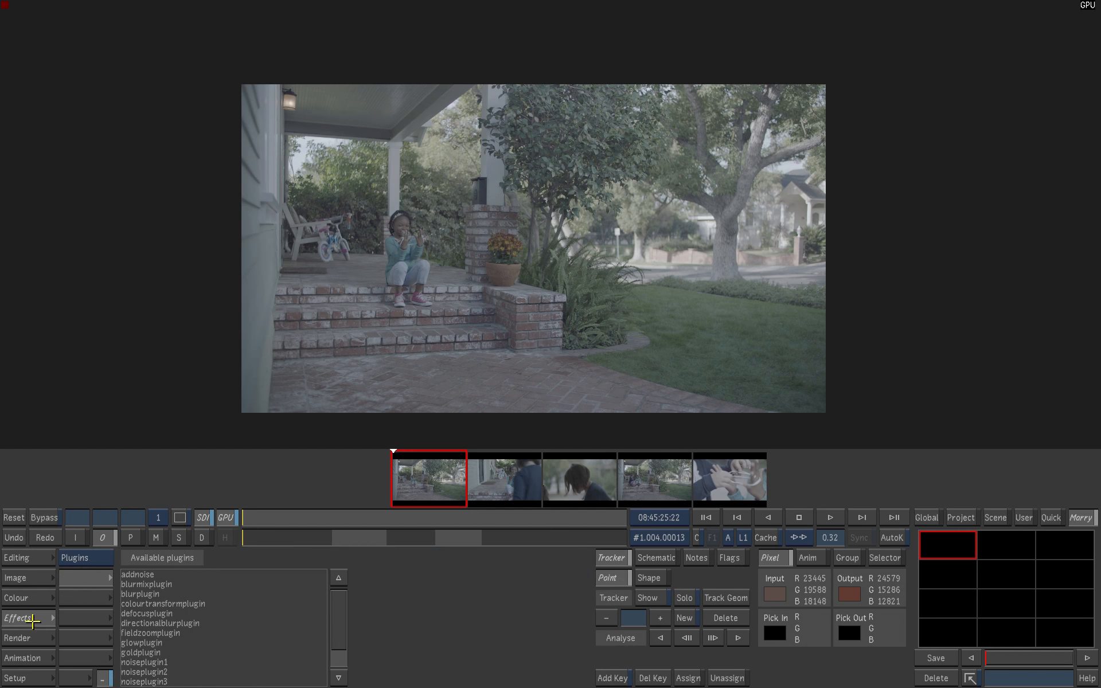
left_click(129, 604)
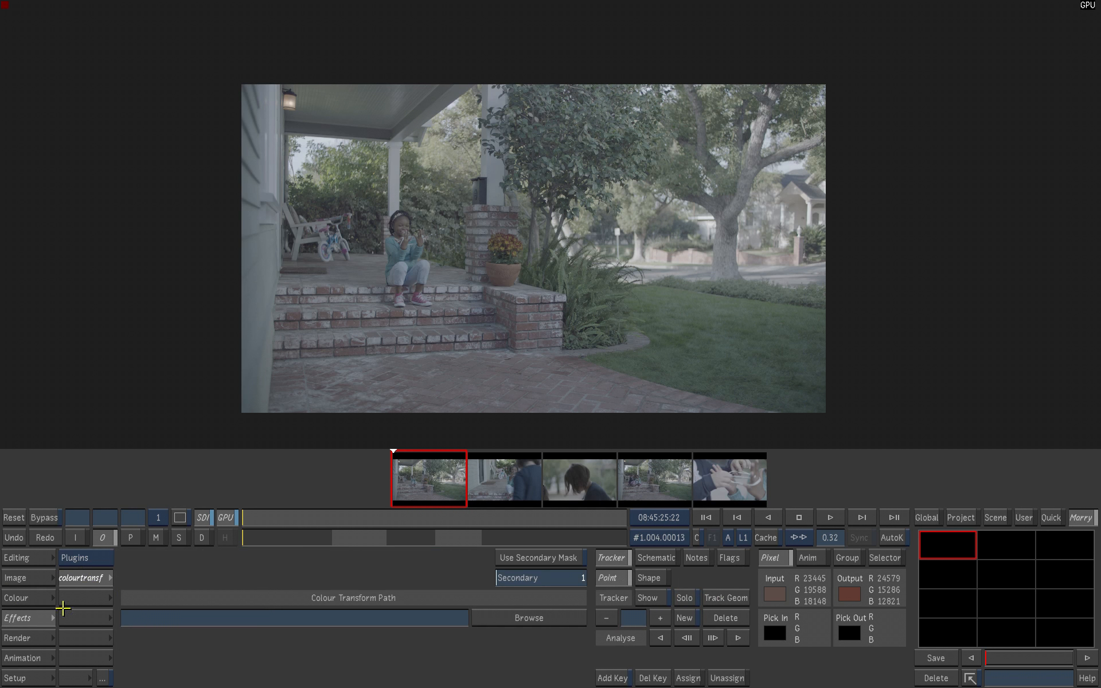
Apply the camera transform LogC_to_HD-video.ctf as a custom render output LUT on the first shot, and disable the output LUT again.
left_click(26, 638)
left_click(376, 615)
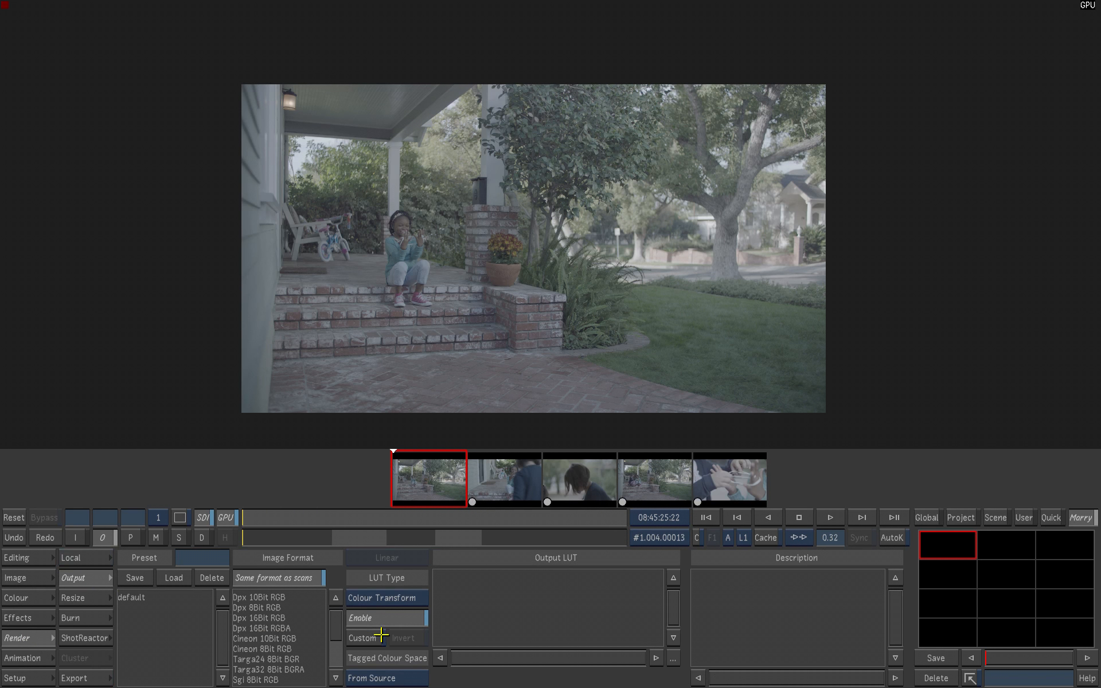
left_click(381, 637)
left_click(461, 580)
left_click(530, 576)
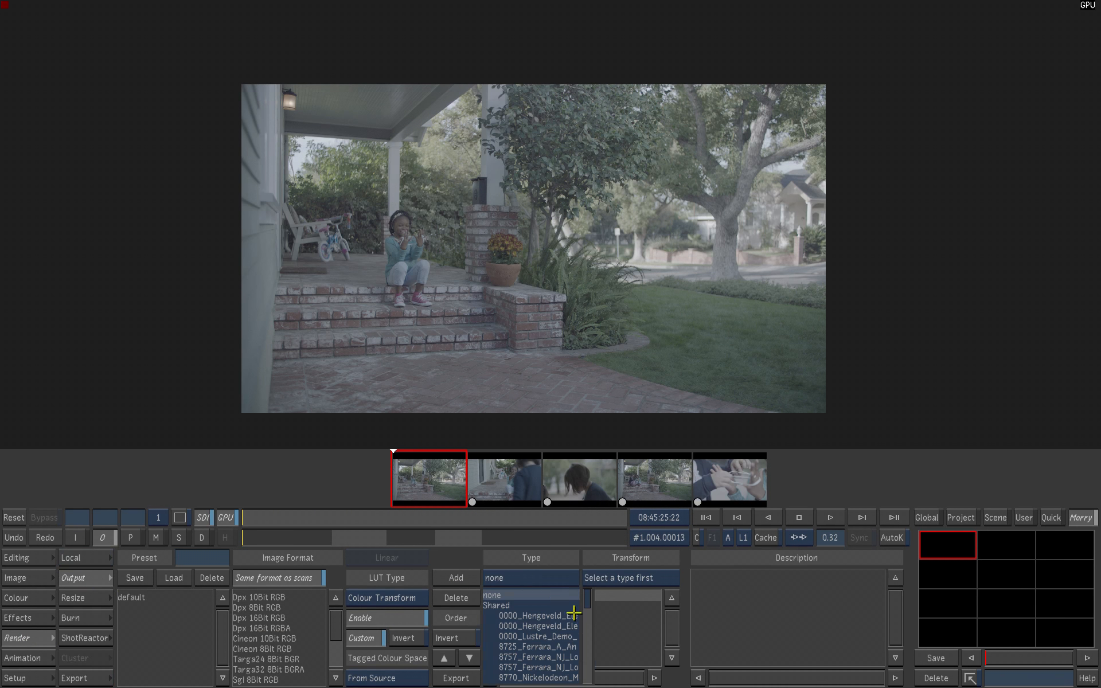
left_click_drag(585, 596, 588, 655)
left_click(517, 635)
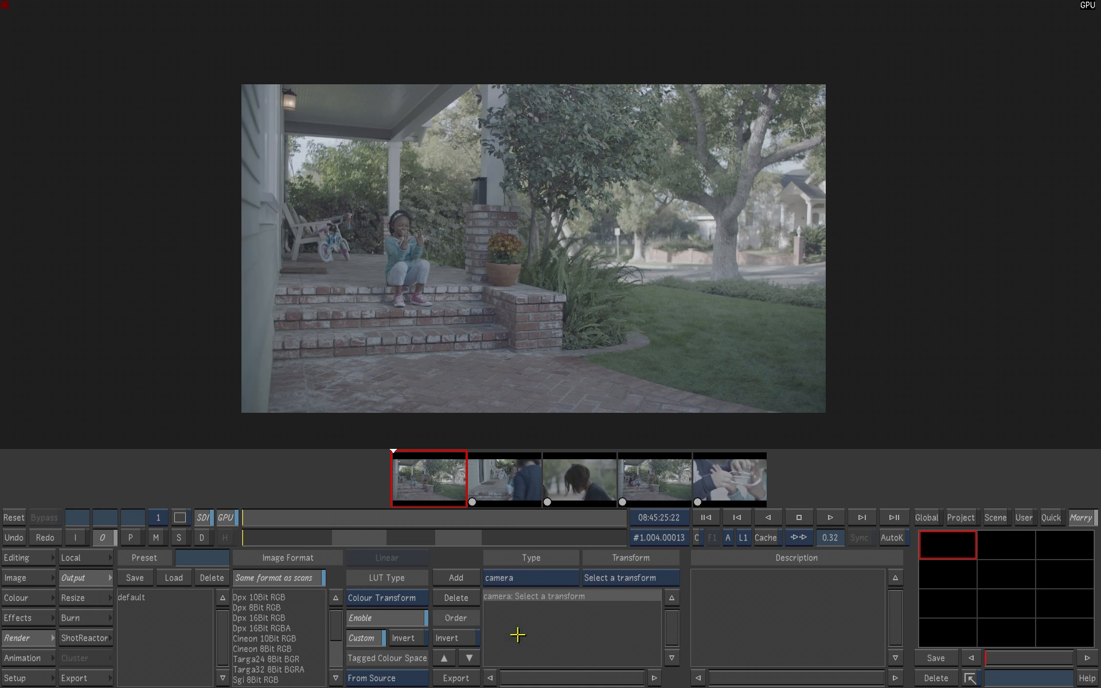
left_click(628, 575)
left_click_drag(748, 589, 740, 609)
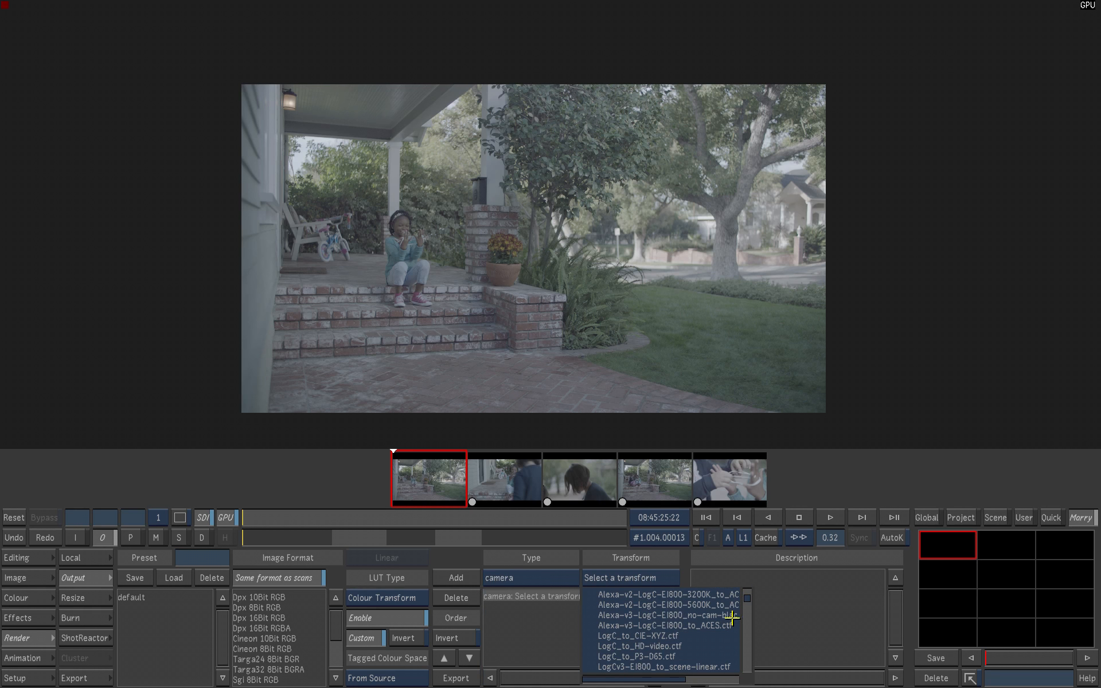
left_click(668, 646)
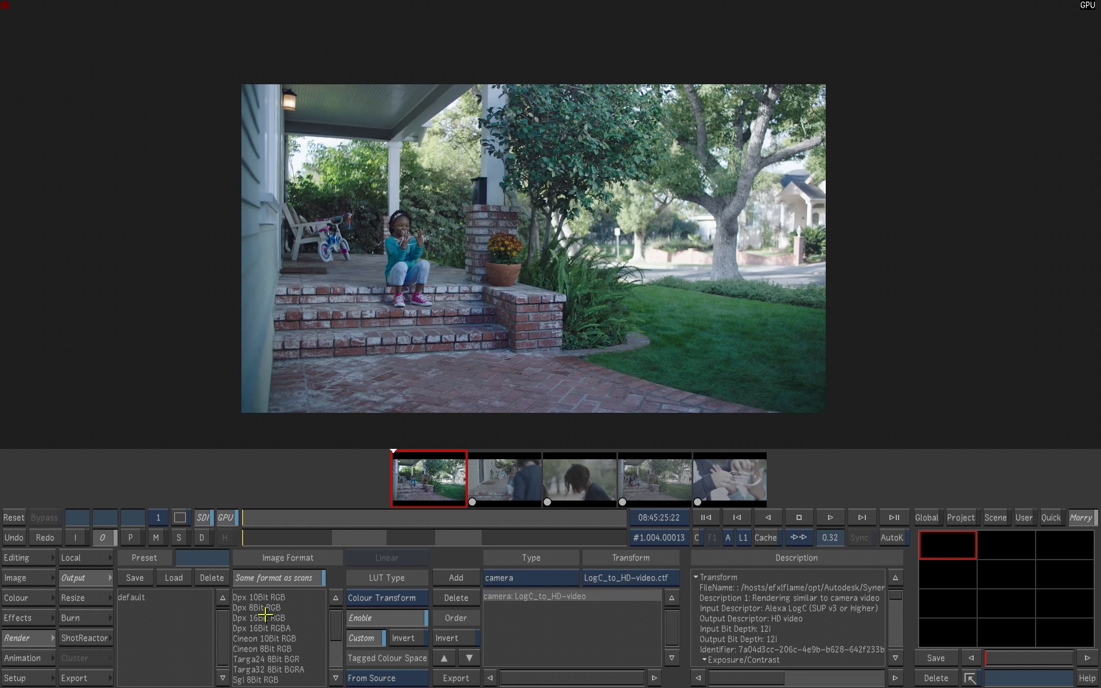
left_click(371, 620)
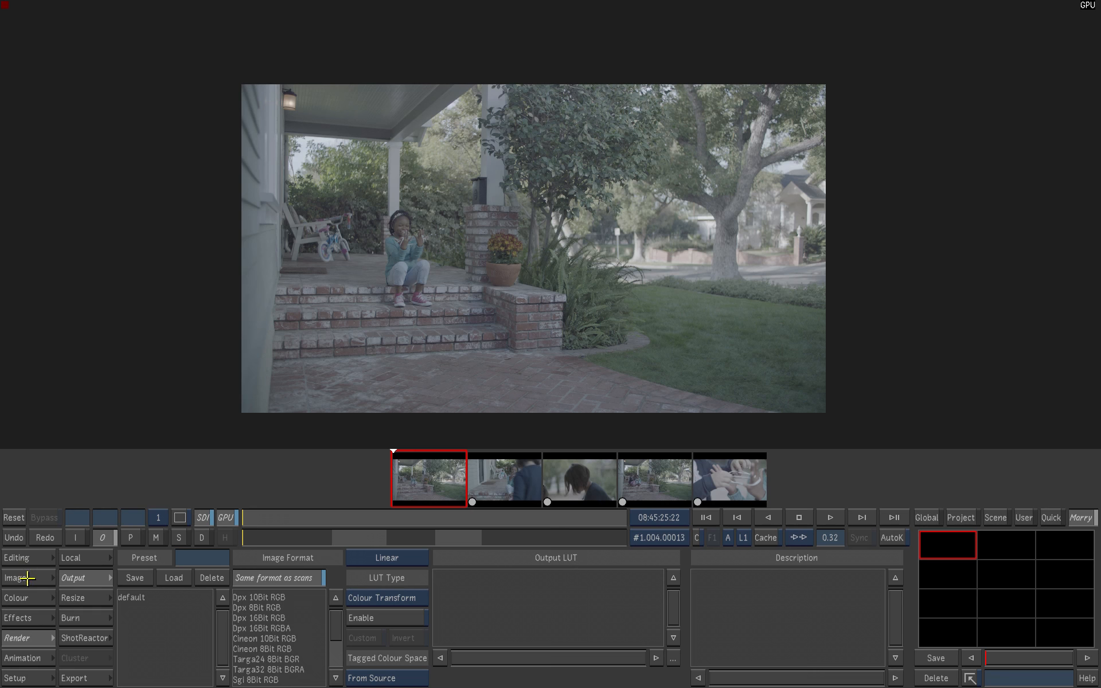
Set the transcode LUT options to Use LUT and enable the conversion LUT.
left_click(27, 578)
left_click(81, 679)
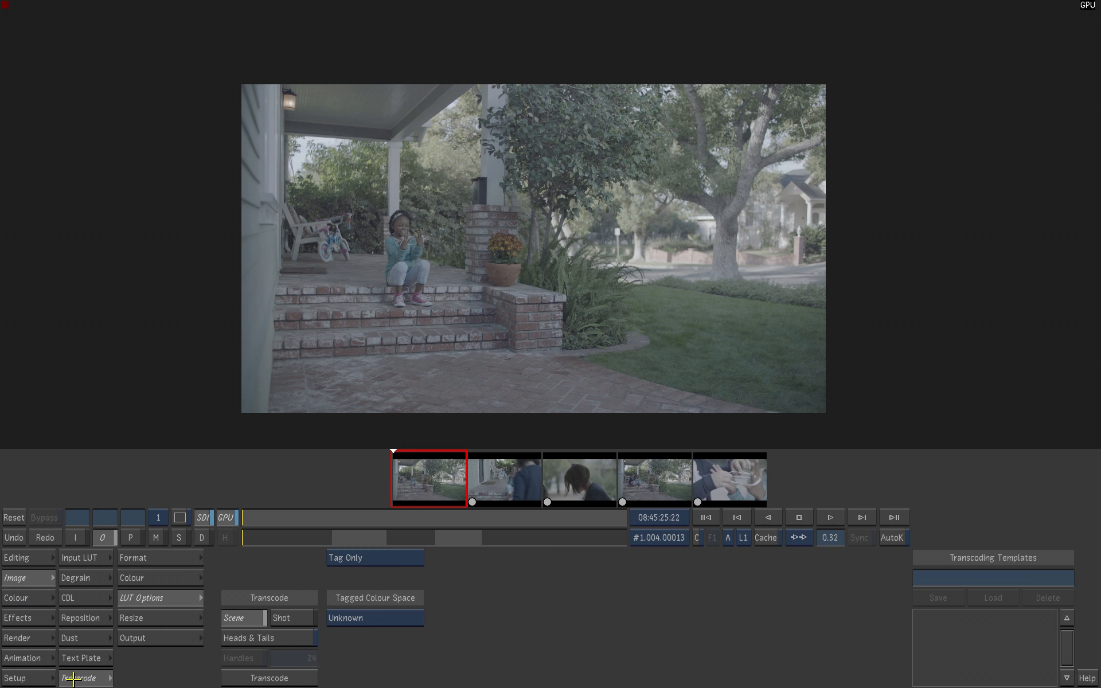
left_click(382, 557)
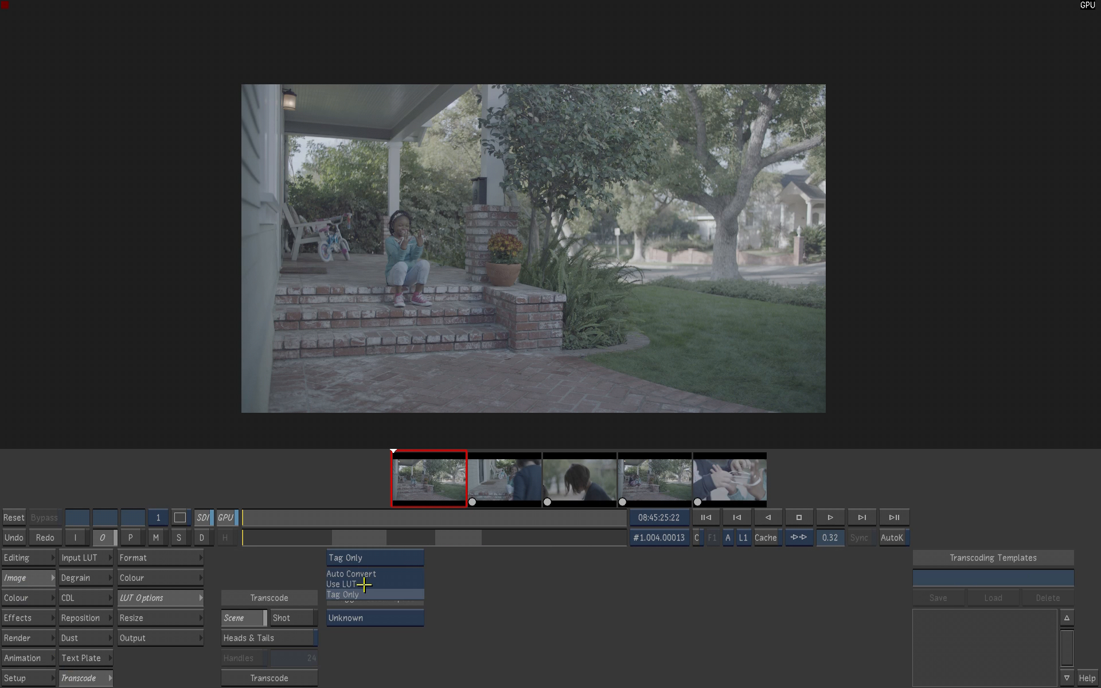
left_click(364, 584)
left_click(372, 578)
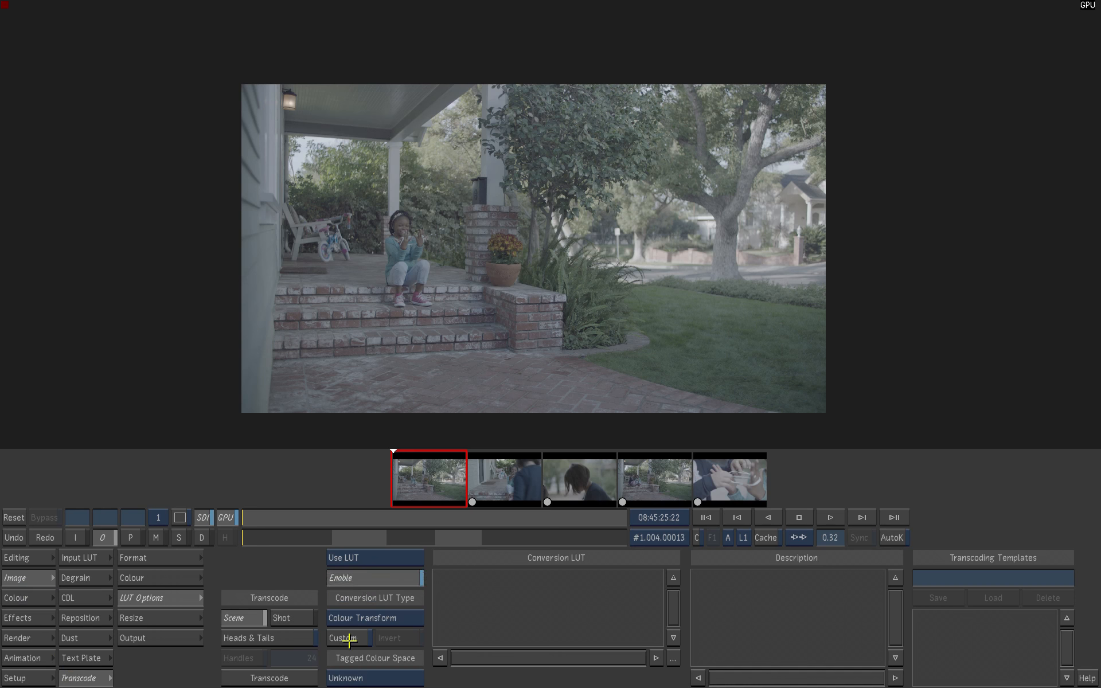
Add a custom colour transform of type camera, LogC_to_HD-video.ctf, as the transcode conversion LUT.
left_click(348, 639)
left_click(447, 579)
left_click(525, 578)
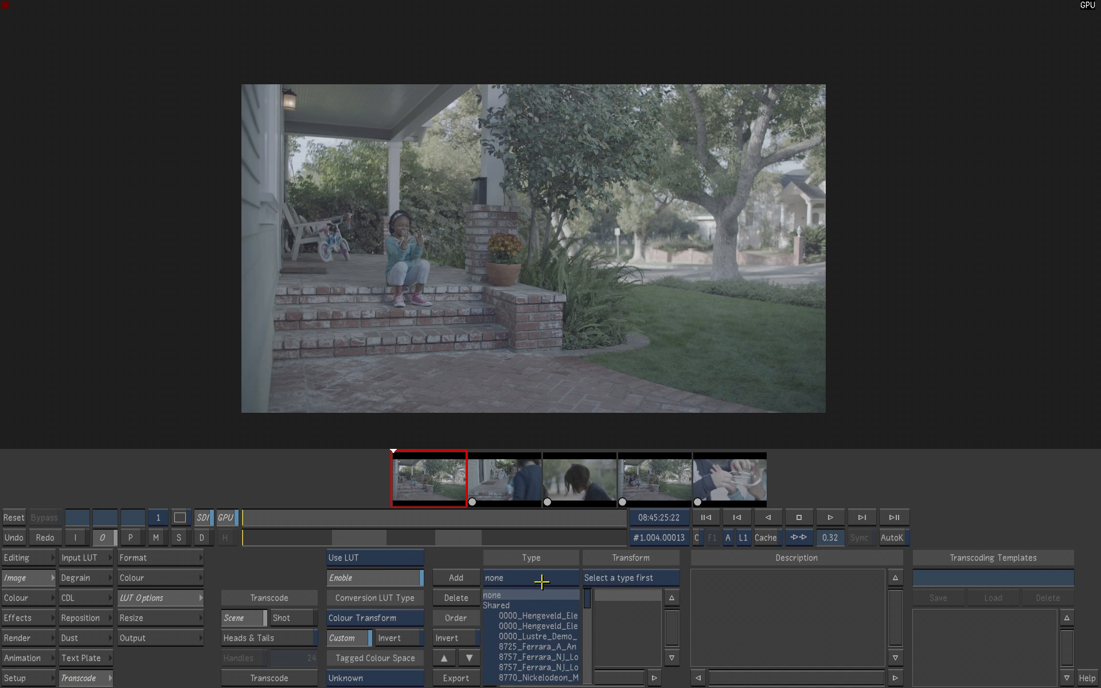
left_click_drag(589, 599, 596, 633)
scroll(595, 633, "down", 5)
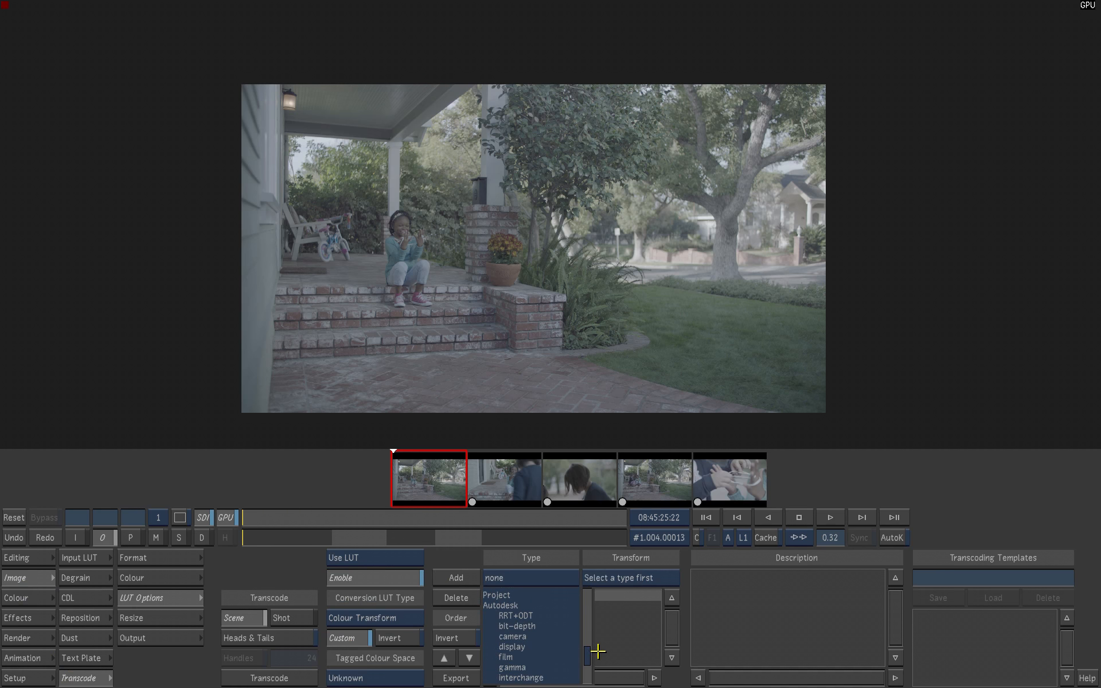
left_click(523, 636)
left_click(648, 573)
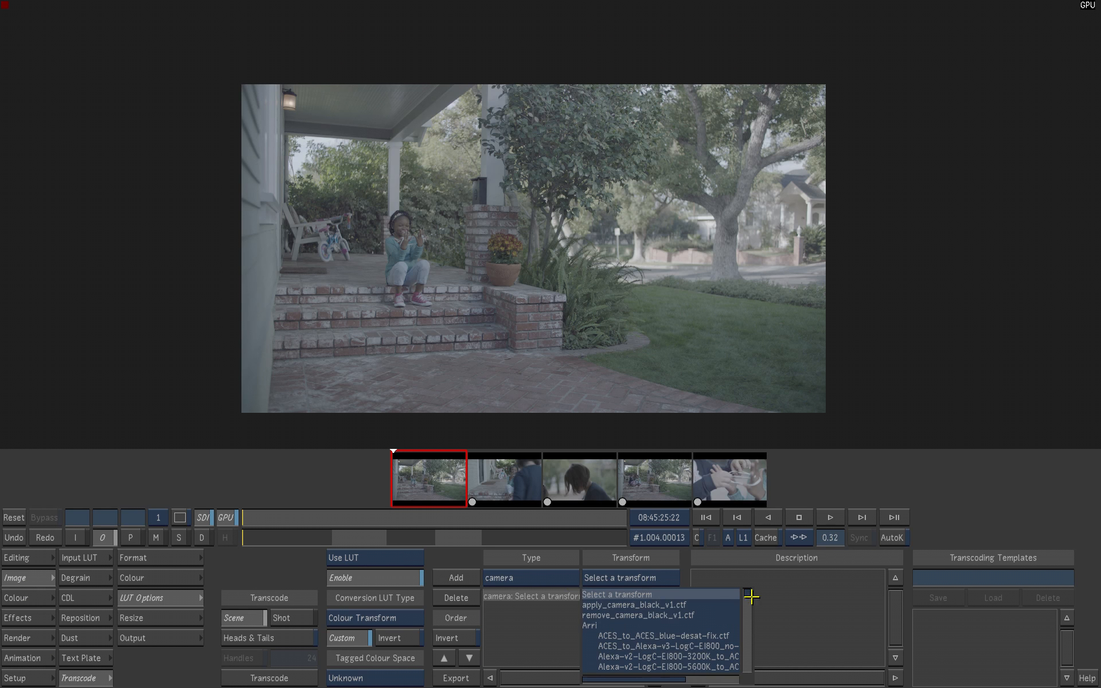
scroll(745, 599, "down", 5)
left_click(664, 636)
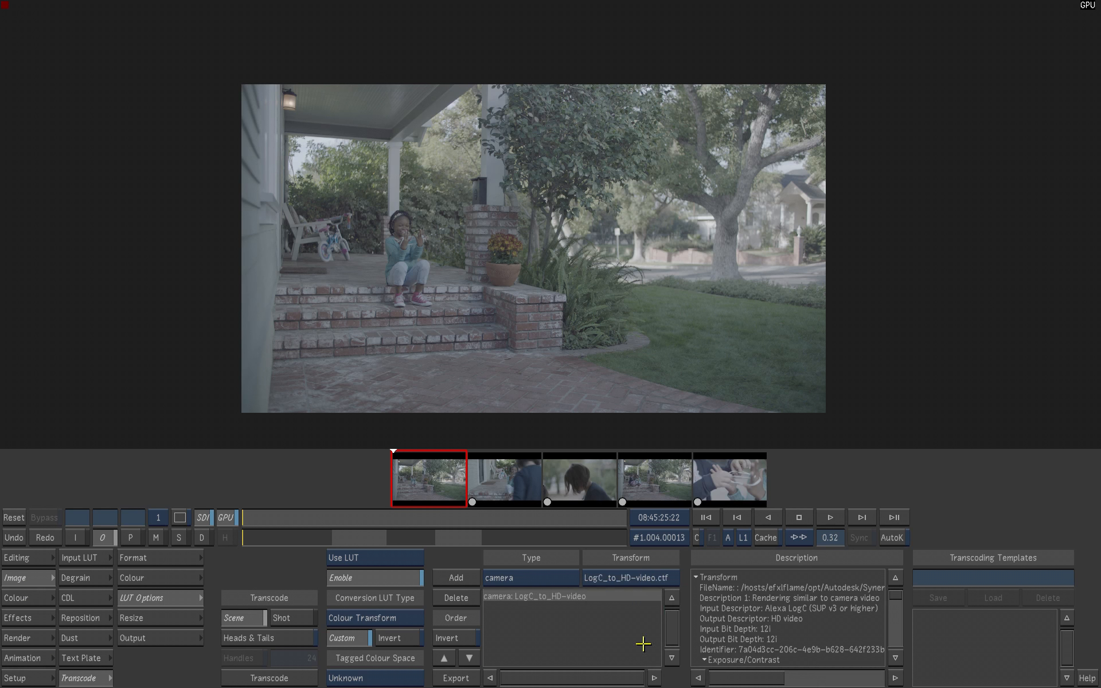